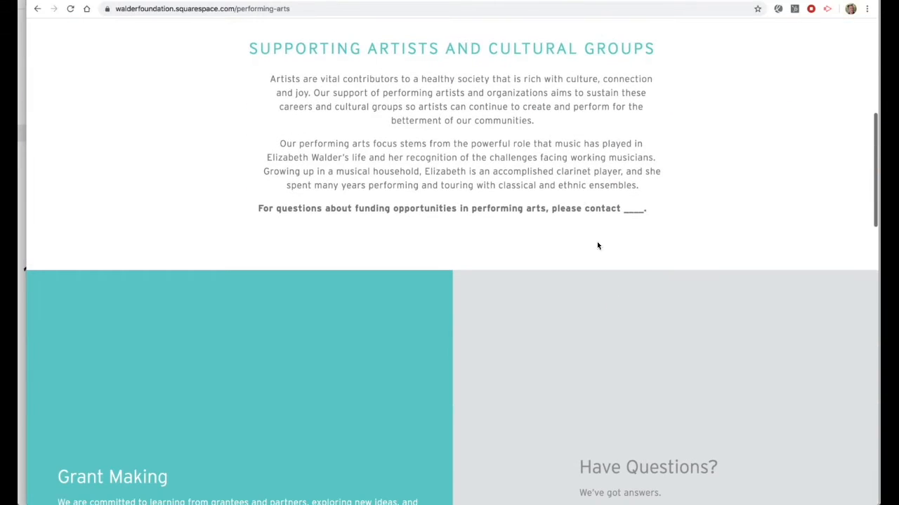
pyautogui.scroll(-1, 509, 121)
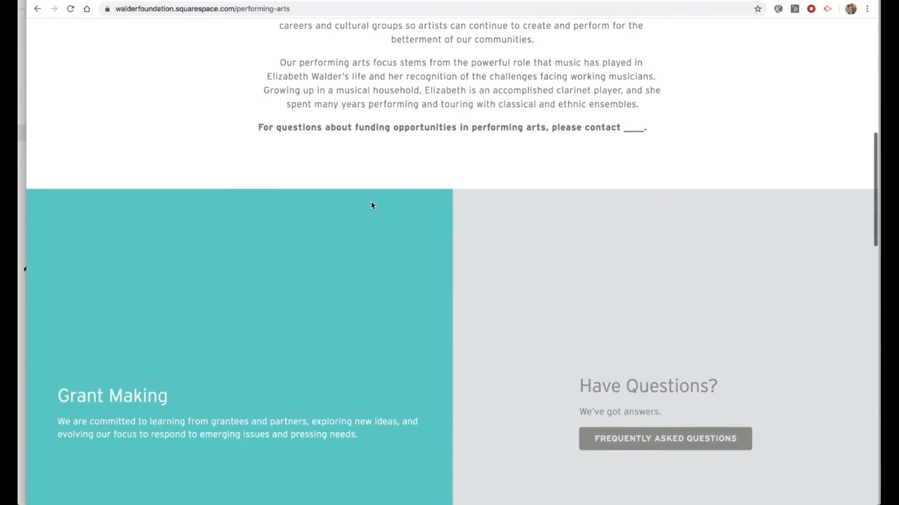
# - Scroll the live Performing Arts page, view the interior page mockups in Preview, then return to the editor
pyautogui.press('super+Tab')
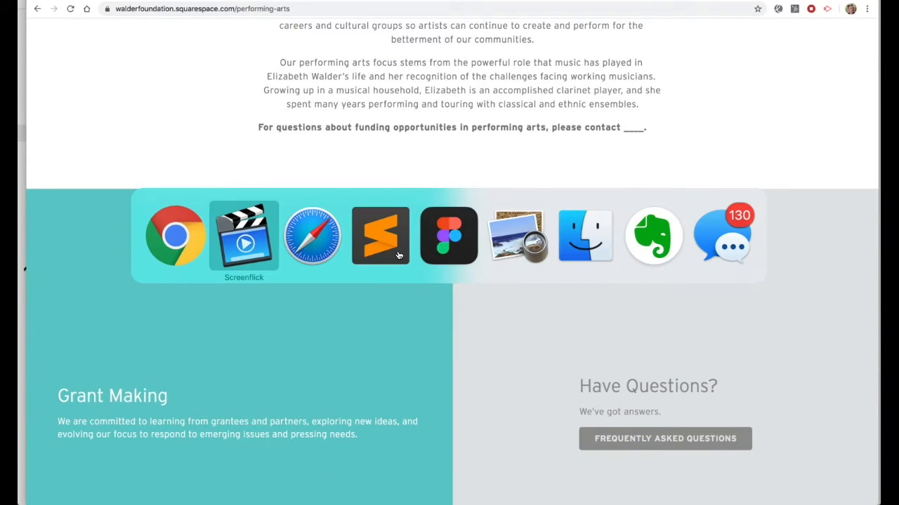
pyautogui.press('super+Tab')
pyautogui.press('super+Tab')
pyautogui.press('super+Tab')
pyautogui.press('super+Tab')
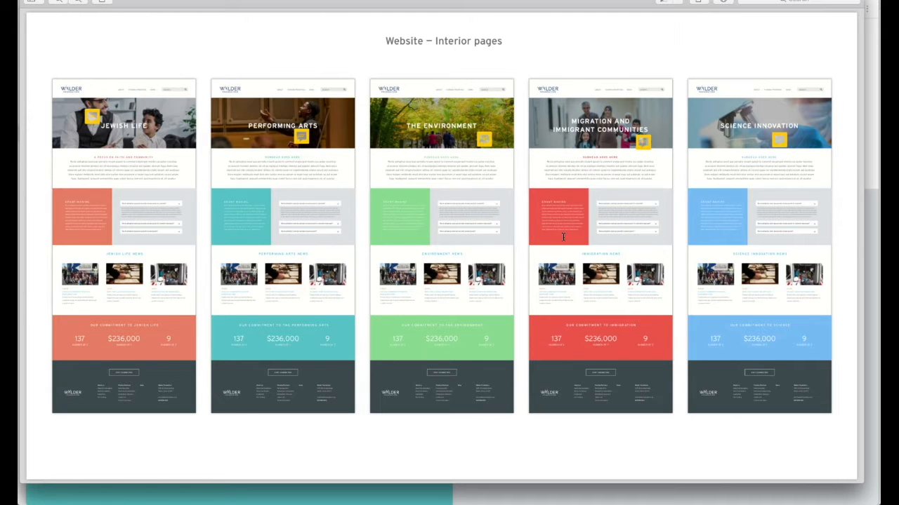
pyautogui.press('super+Tab')
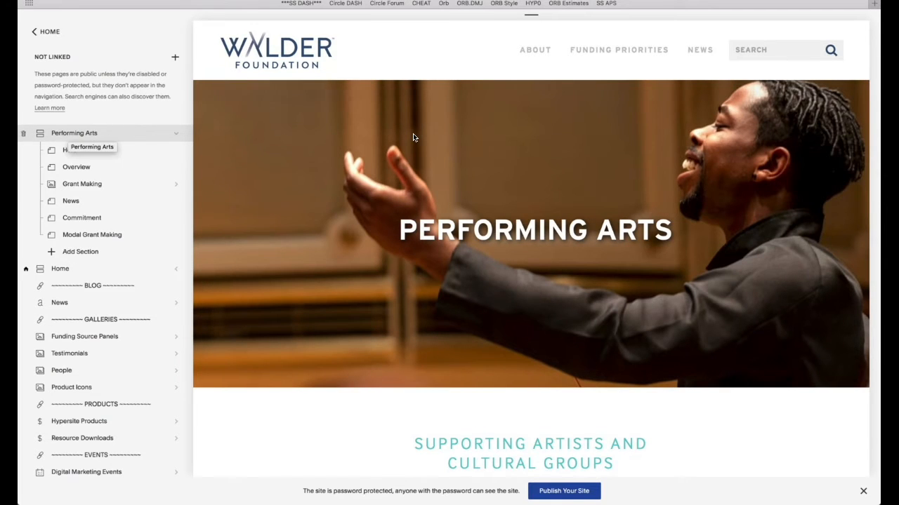
# - Open Performing Arts' Advanced Index Settings and highlight the jQuery scripts and color_palette 'performing' line
pyautogui.scroll(-15, 413, 135)
pyautogui.scroll(6, 413, 137)
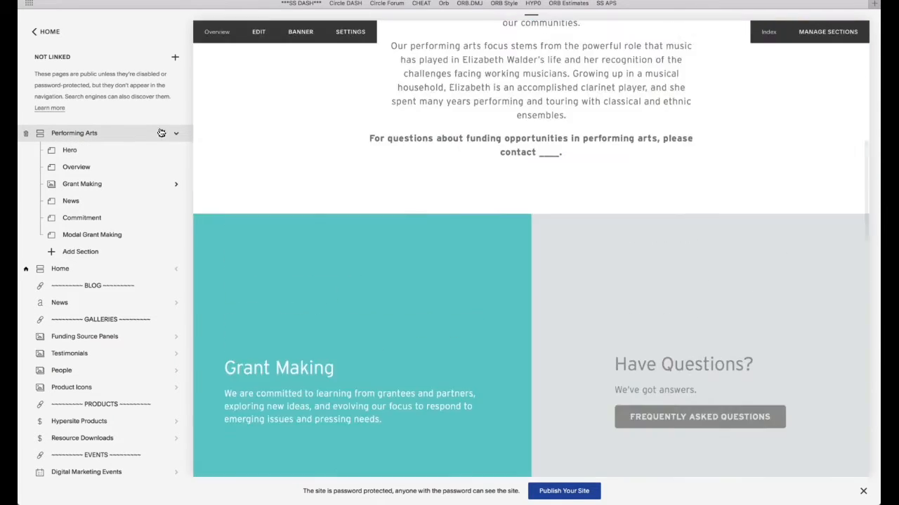
pyautogui.click(162, 135)
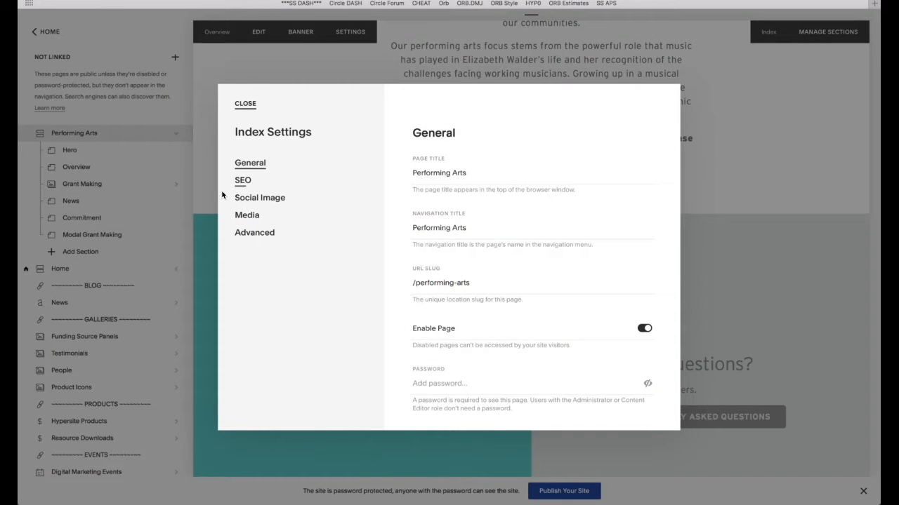
pyautogui.click(258, 236)
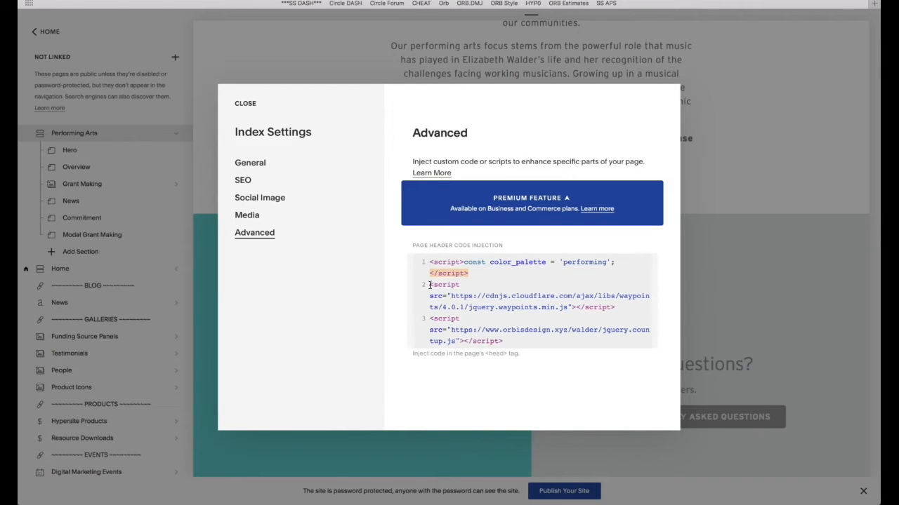
pyautogui.moveTo(429, 284); pyautogui.dragTo(484, 295)
pyautogui.click(476, 273)
pyautogui.moveTo(463, 262); pyautogui.dragTo(605, 267)
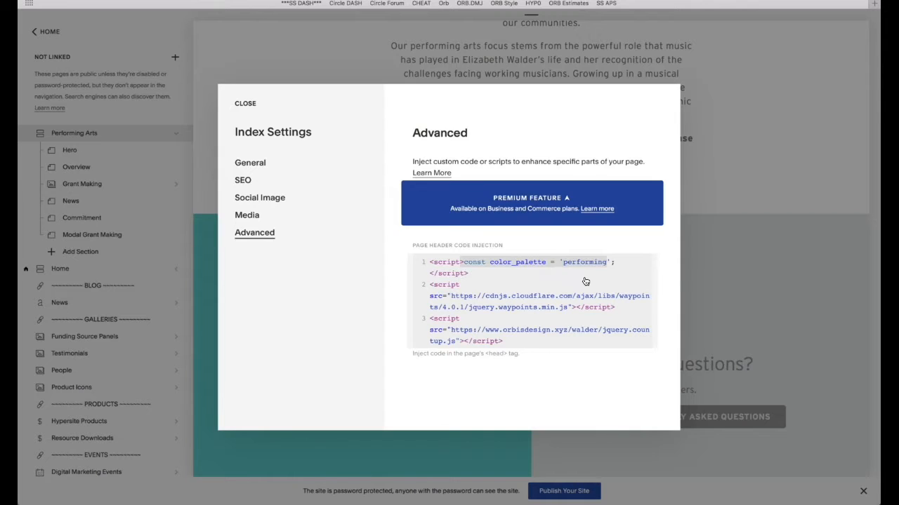
pyautogui.press('super+Tab')
pyautogui.press('super+Tab')
pyautogui.press('super+Tab')
pyautogui.press('super+Tab')
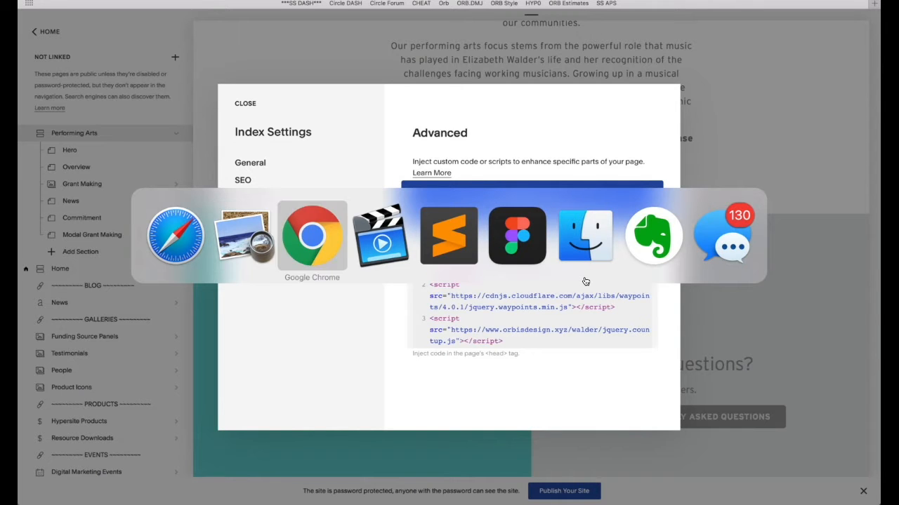
# - Fold the .color-palette-performing block at line 66 so performing, jewish, environment, migration and science palettes line up
pyautogui.scroll(-5, 423, 195)
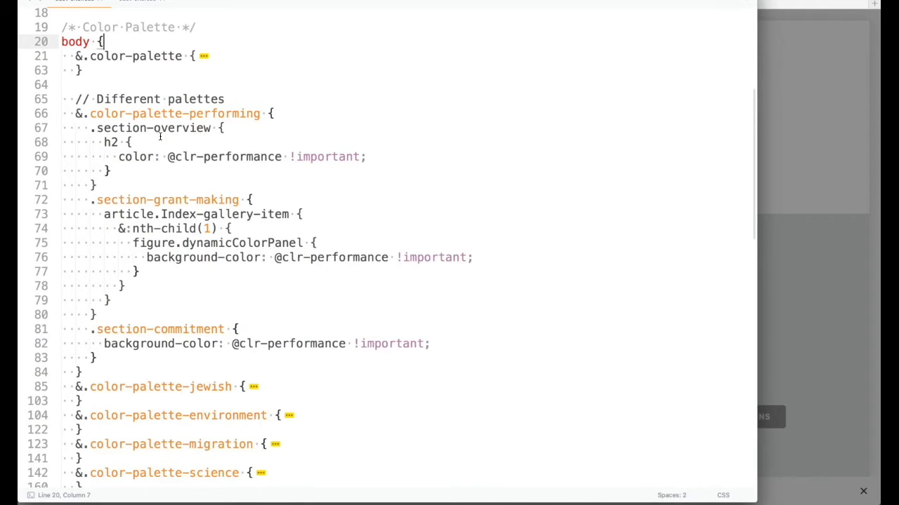
pyautogui.click(52, 116)
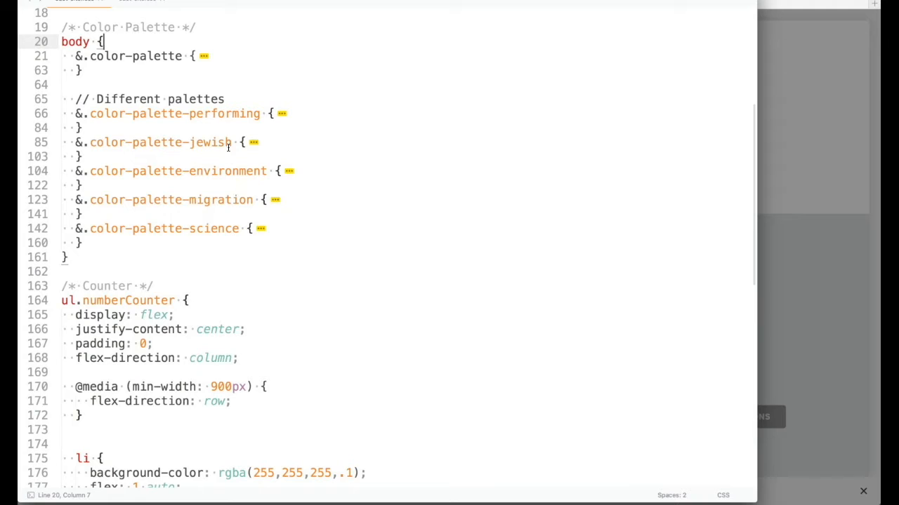
pyautogui.moveTo(260, 113); pyautogui.dragTo(189, 113)
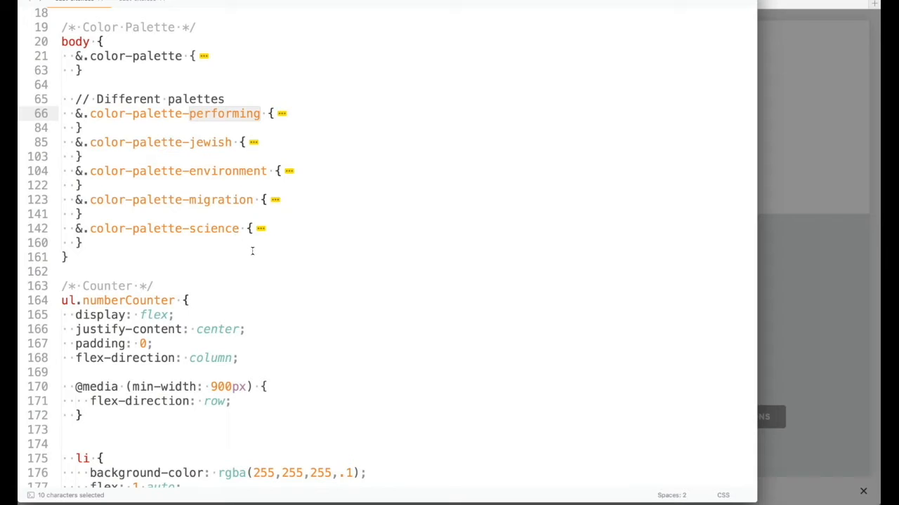
pyautogui.press('super+Tab')
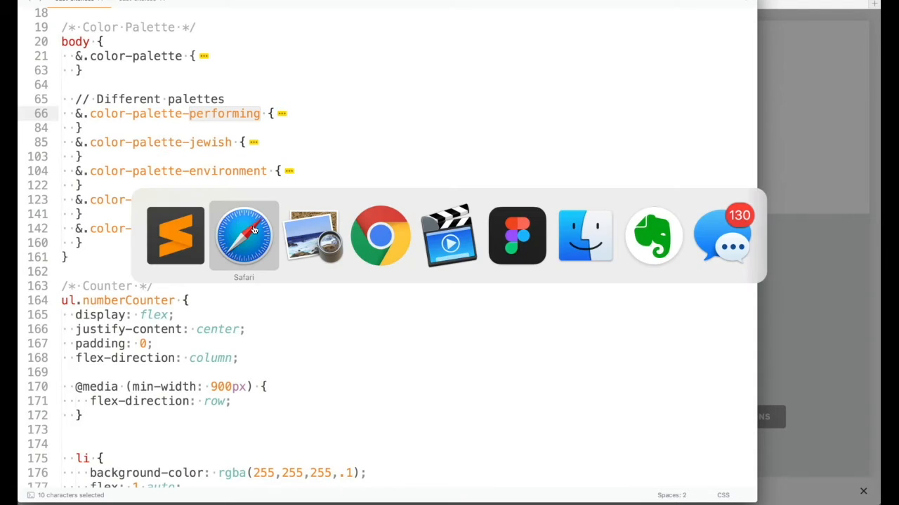
# - Change the header code's color_palette value from 'performing' to 'jewish' and save
pyautogui.doubleClick(580, 262)
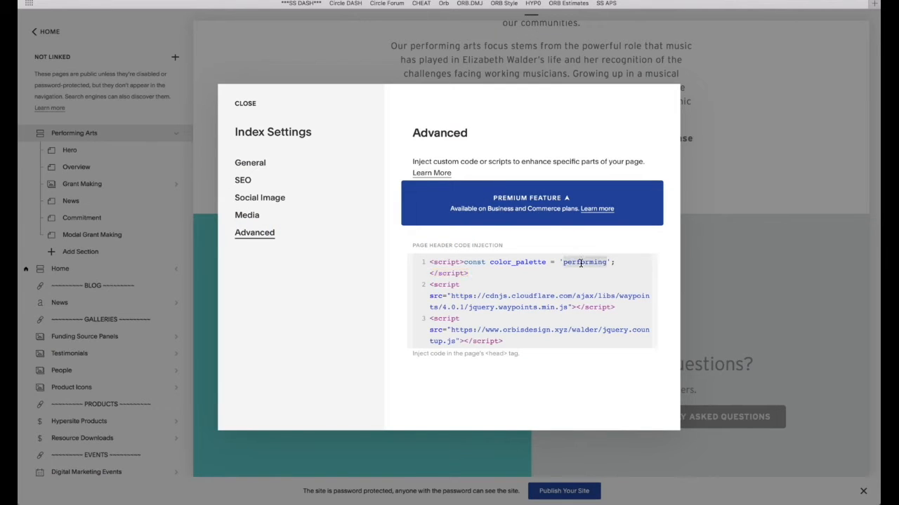
pyautogui.write('jewish')
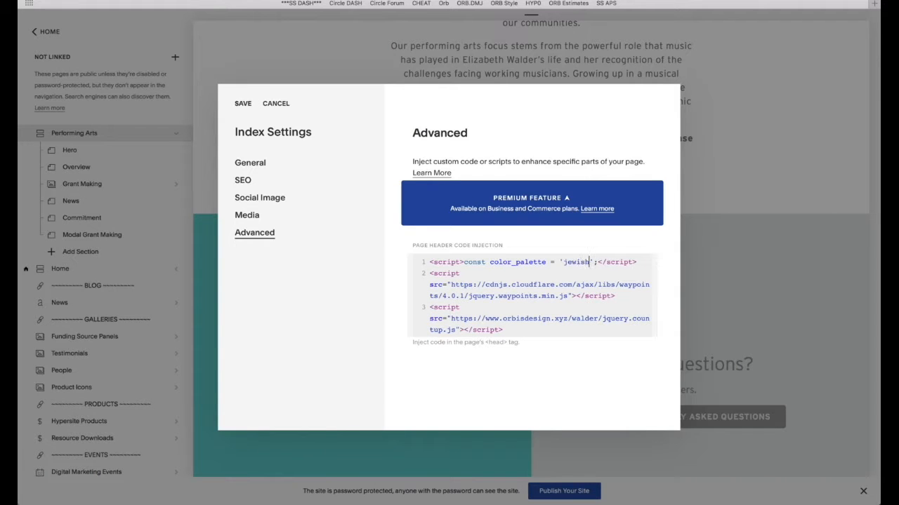
pyautogui.click(243, 103)
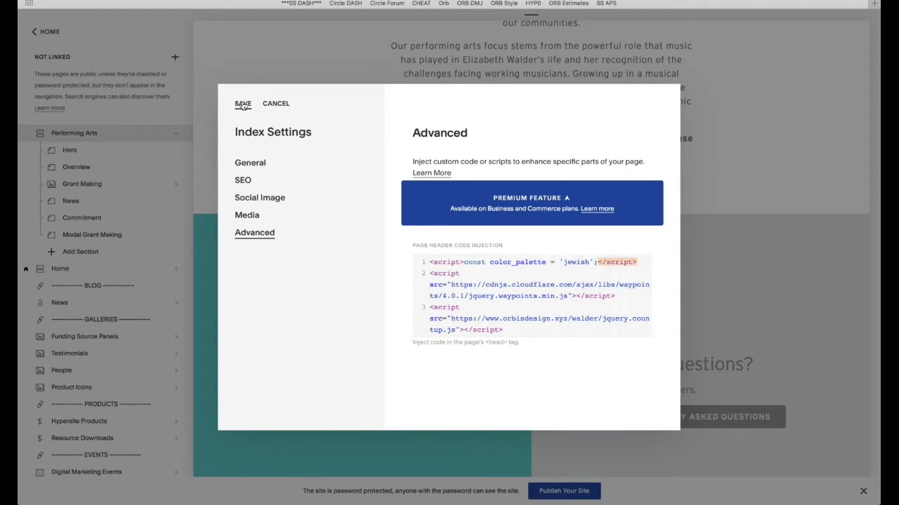
pyautogui.press('super+Tab')
pyautogui.press('super+Tab')
pyautogui.press('super+Tab')
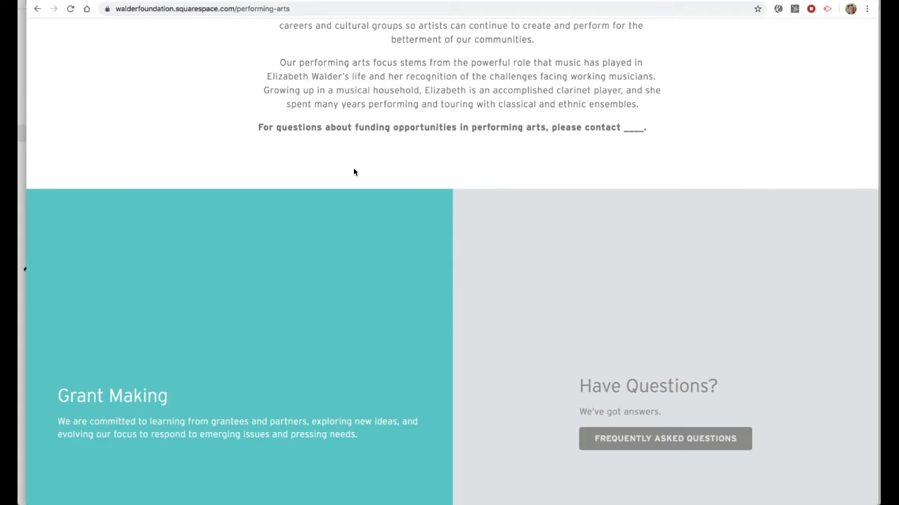
# - Reload the live performing-arts page and scroll through it to check the new coral sections
pyautogui.press('super+r')
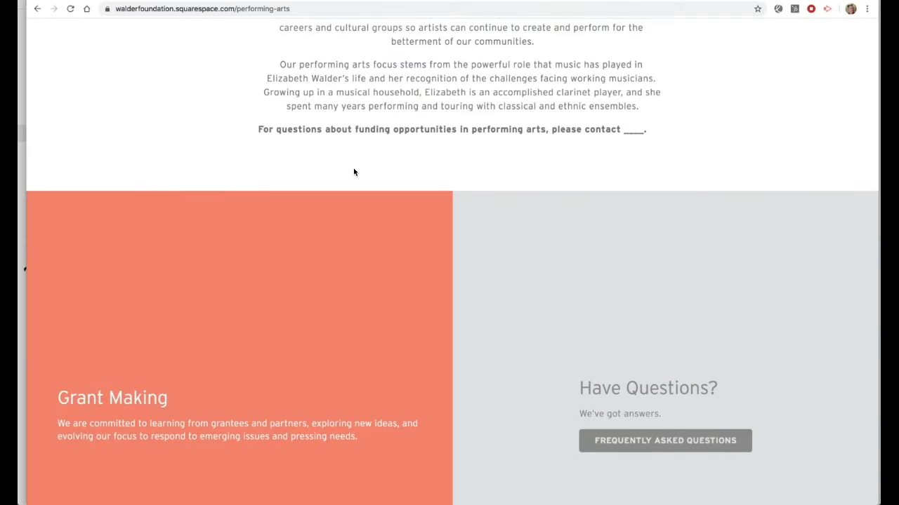
pyautogui.scroll(-15, 354, 171)
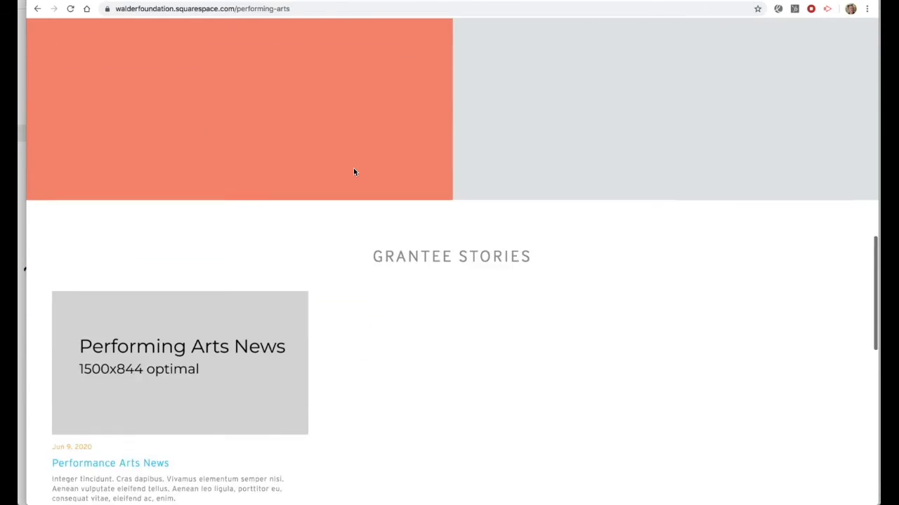
pyautogui.scroll(-4, 354, 172)
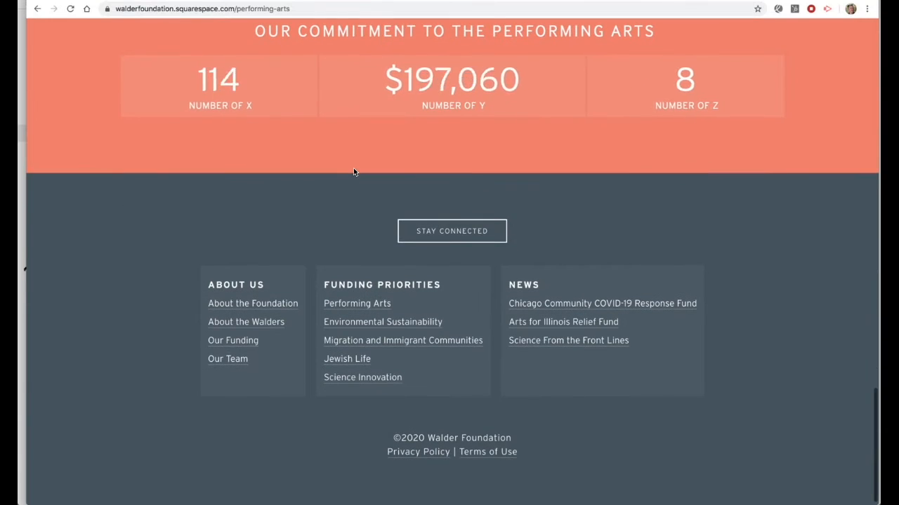
pyautogui.scroll(3, 354, 171)
pyautogui.scroll(2, 355, 173)
pyautogui.scroll(2, 286, 313)
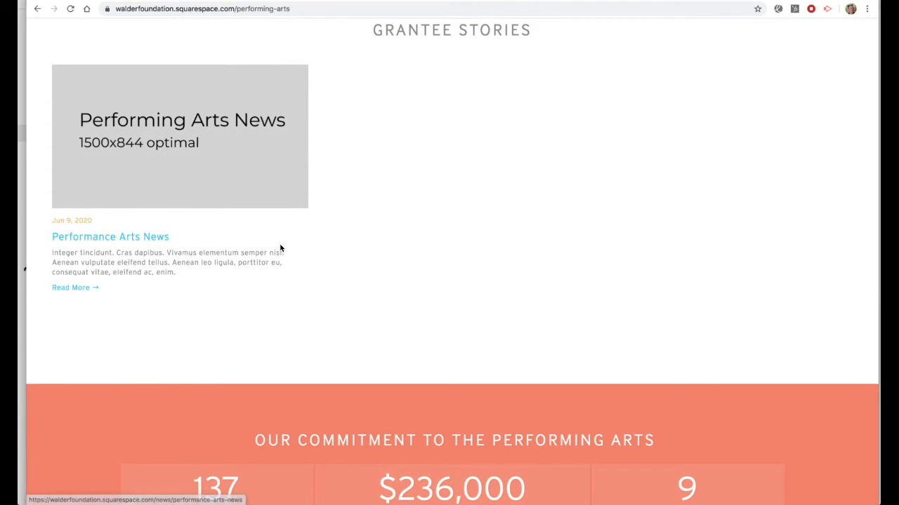
pyautogui.scroll(2, 281, 250)
pyautogui.scroll(5, 281, 249)
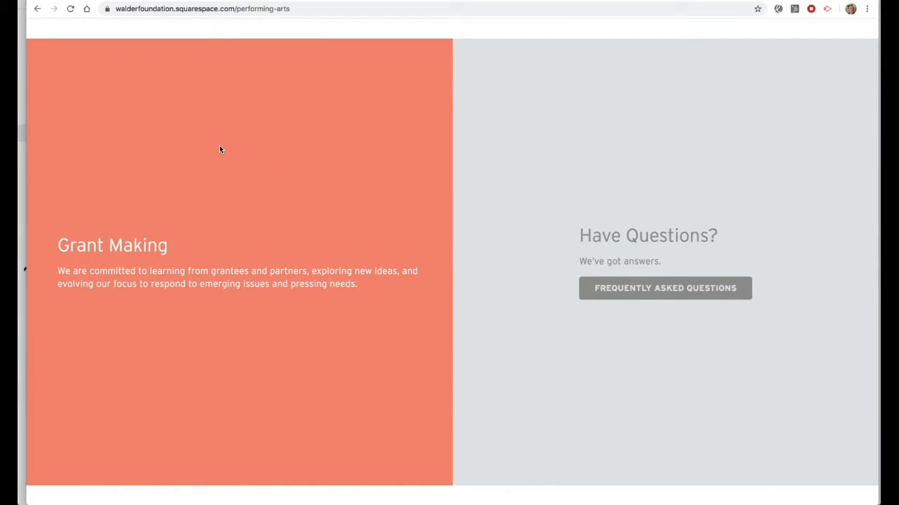
pyautogui.scroll(6, 411, 315)
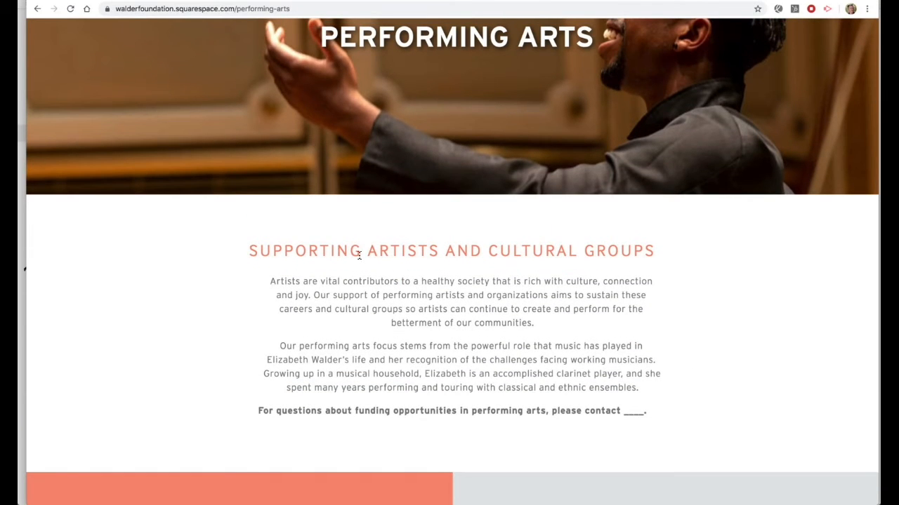
pyautogui.press('super+Tab')
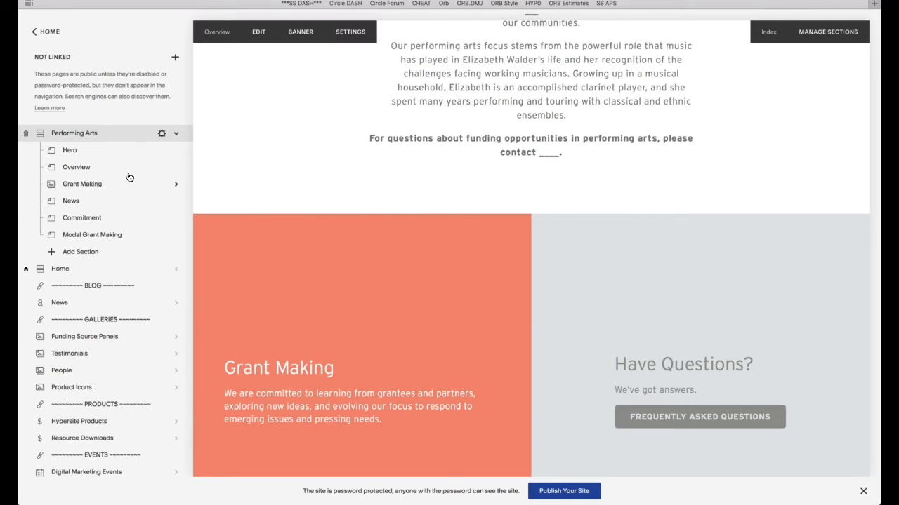
# - Reopen Performing Arts' Advanced settings, select all header code injection scripts, then close the settings
pyautogui.click(175, 58)
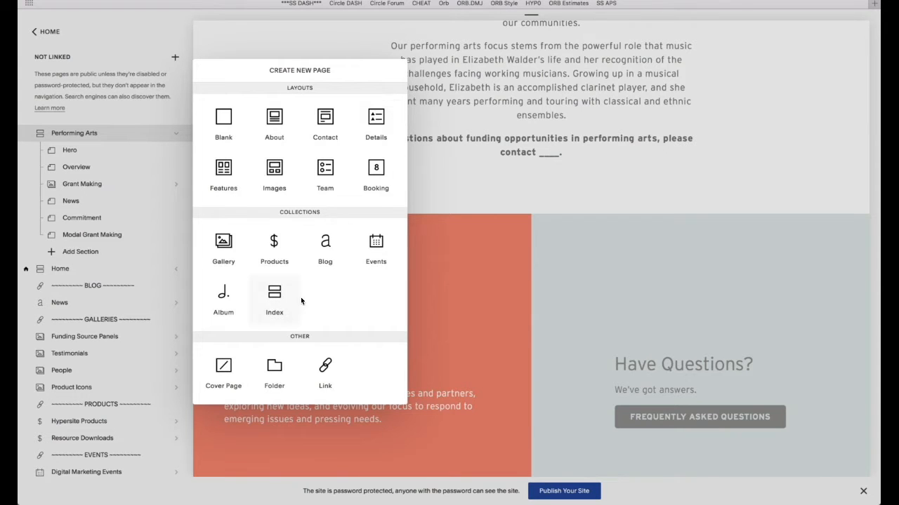
pyautogui.click(443, 197)
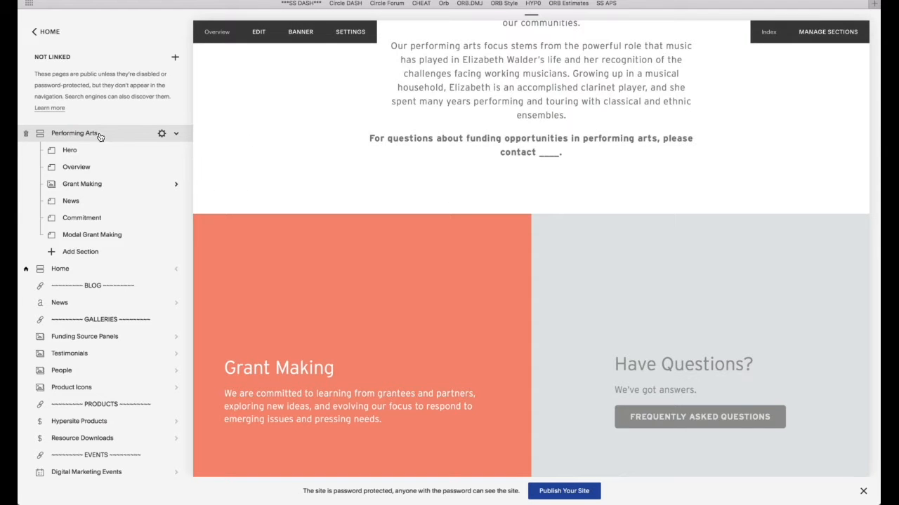
pyautogui.click(162, 133)
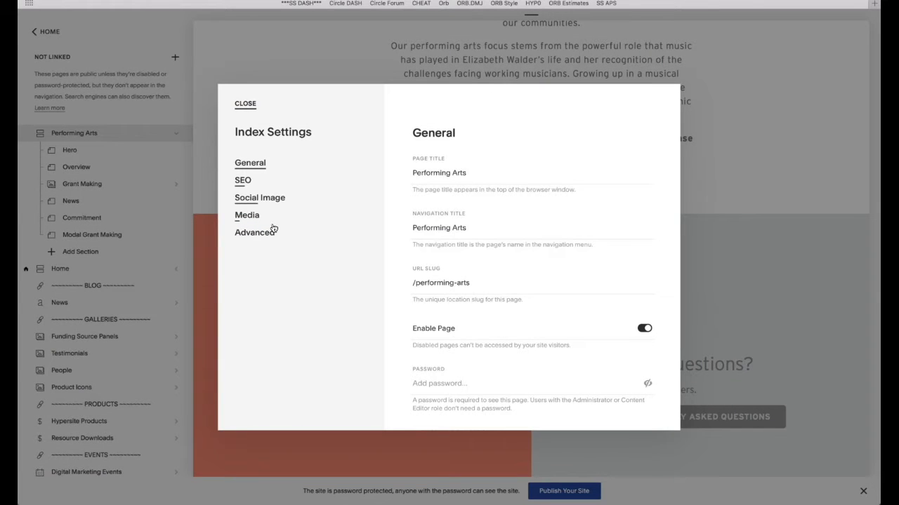
pyautogui.click(265, 233)
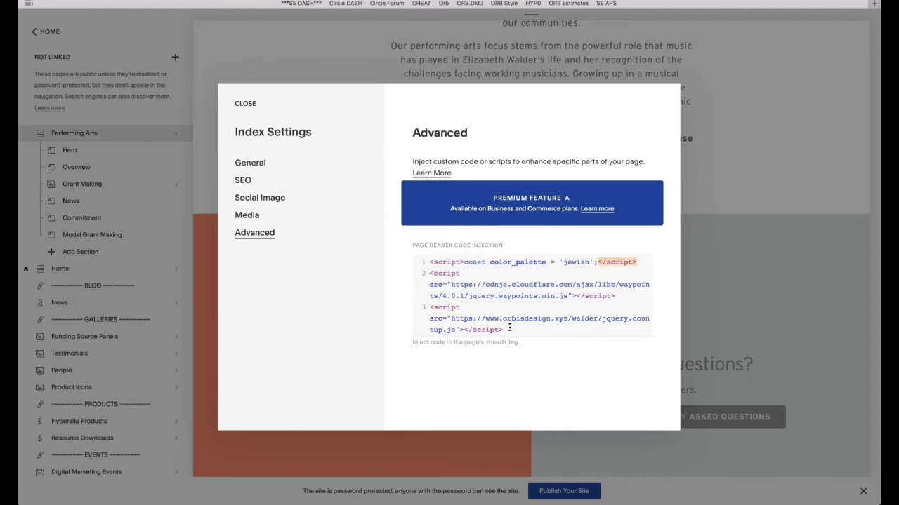
pyautogui.moveTo(510, 328); pyautogui.dragTo(422, 260)
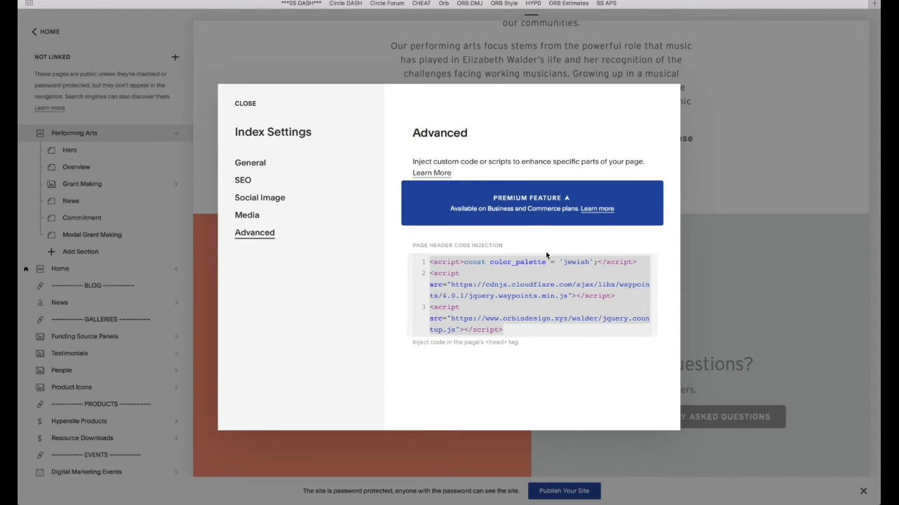
pyautogui.click(246, 104)
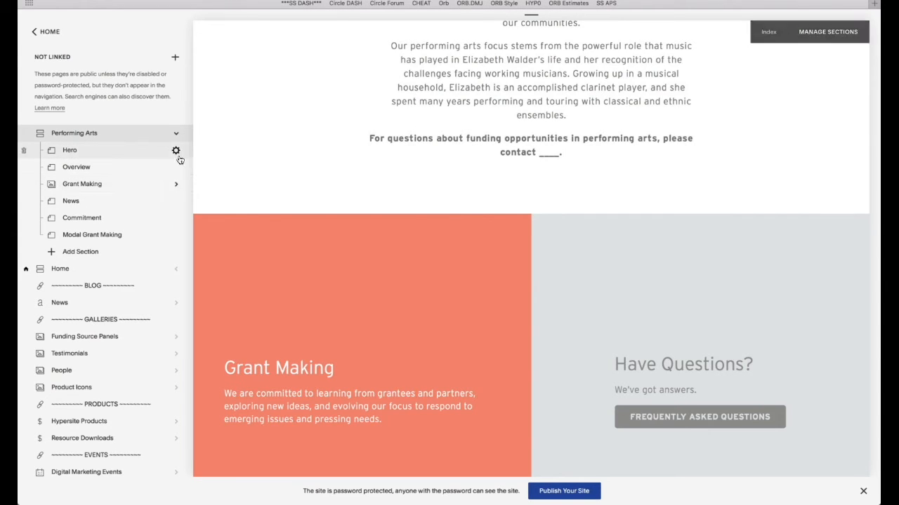
# - Duplicate the Hero page and rename the copy to Hero
pyautogui.click(176, 153)
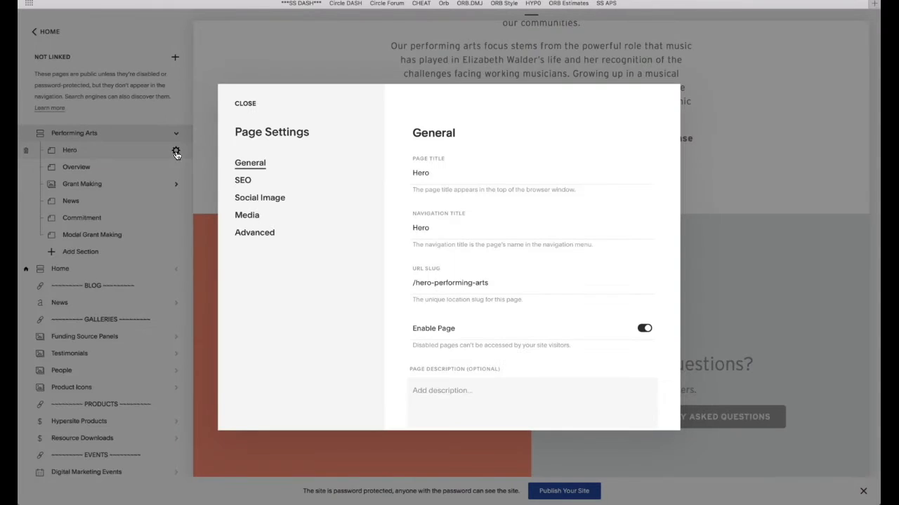
pyautogui.scroll(-3, 466, 212)
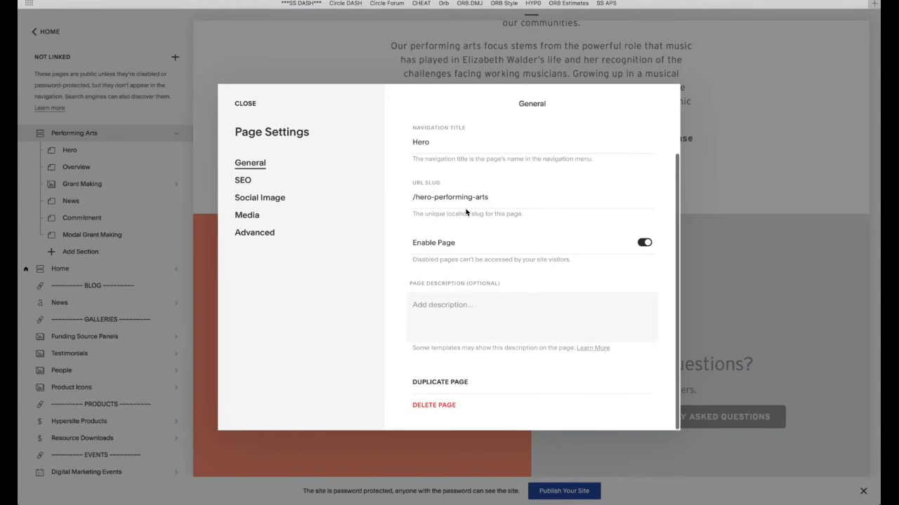
pyautogui.click(436, 387)
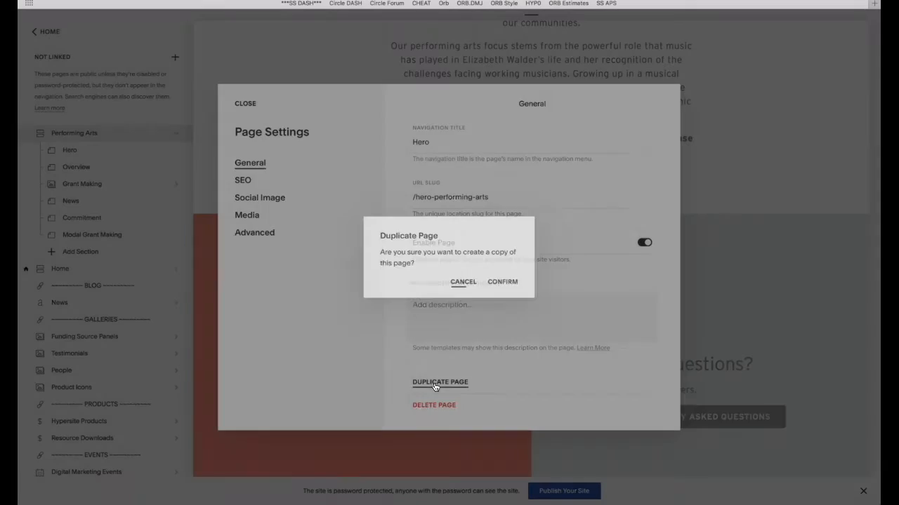
pyautogui.click(504, 282)
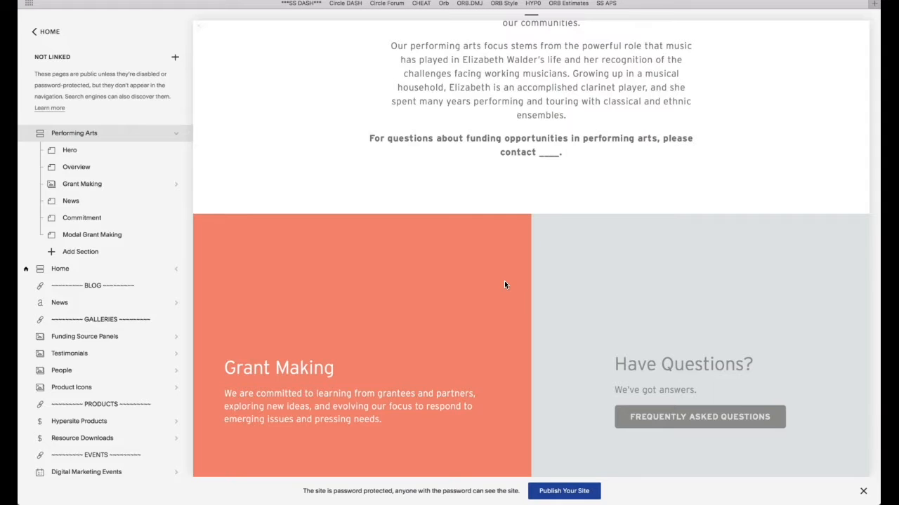
pyautogui.click(111, 132)
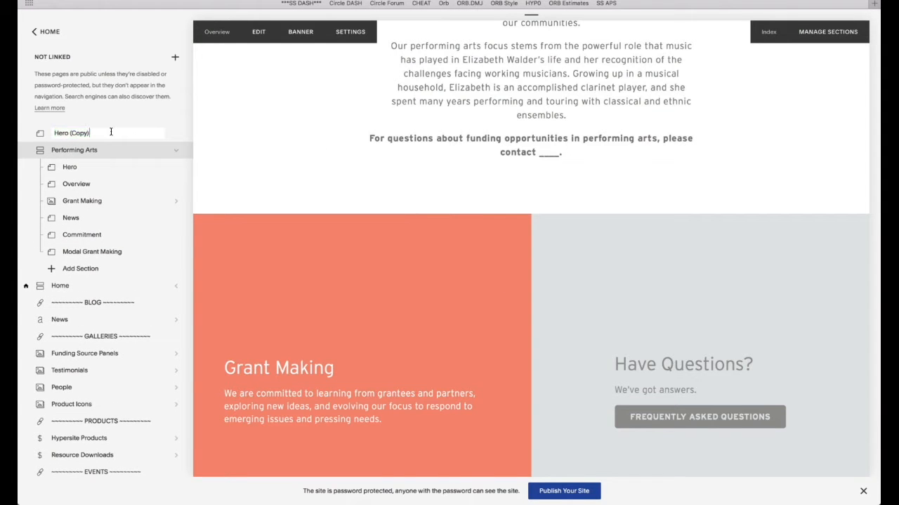
pyautogui.press('BackSpace')
pyautogui.press('BackSpace')
pyautogui.press('BackSpace')
pyautogui.press('Return')
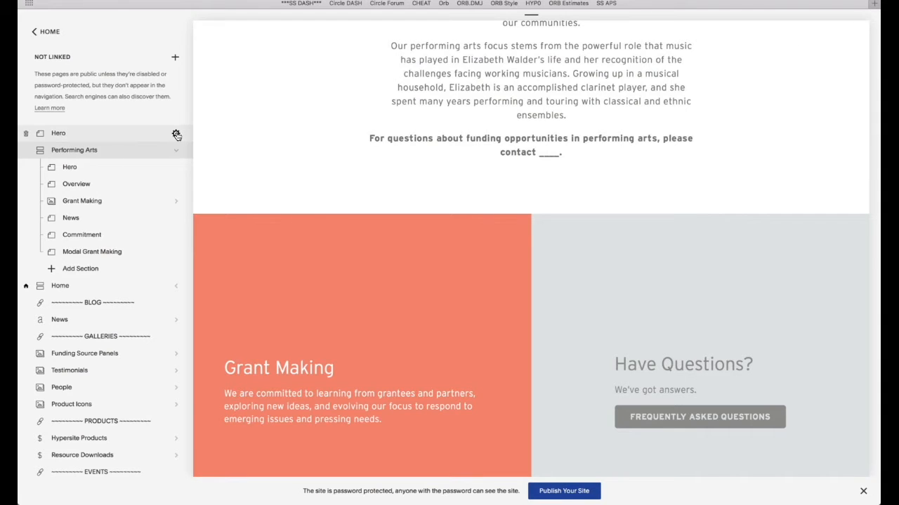
# - Set the new Hero page's URL slug to /hero-jewish, save, and drag it into the page list
pyautogui.click(176, 135)
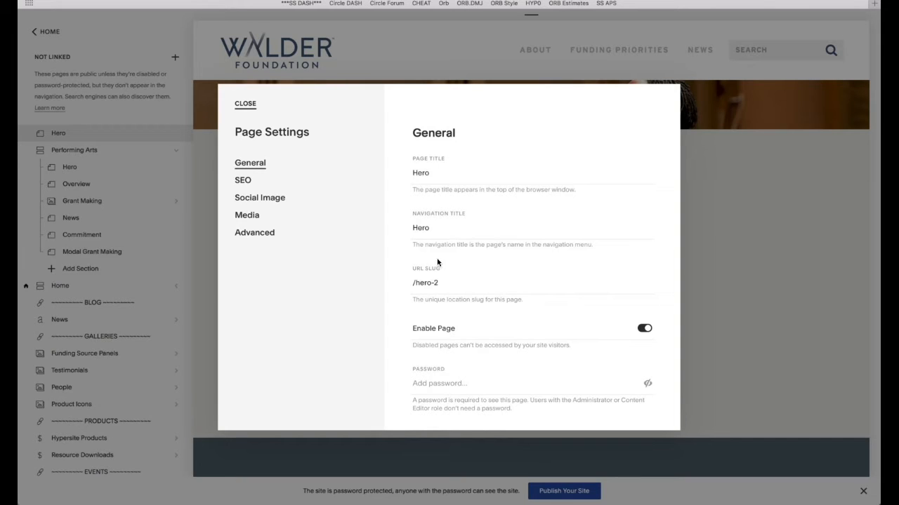
pyautogui.click(448, 281)
pyautogui.hotkey('shift', 'Left')
pyautogui.write('je')
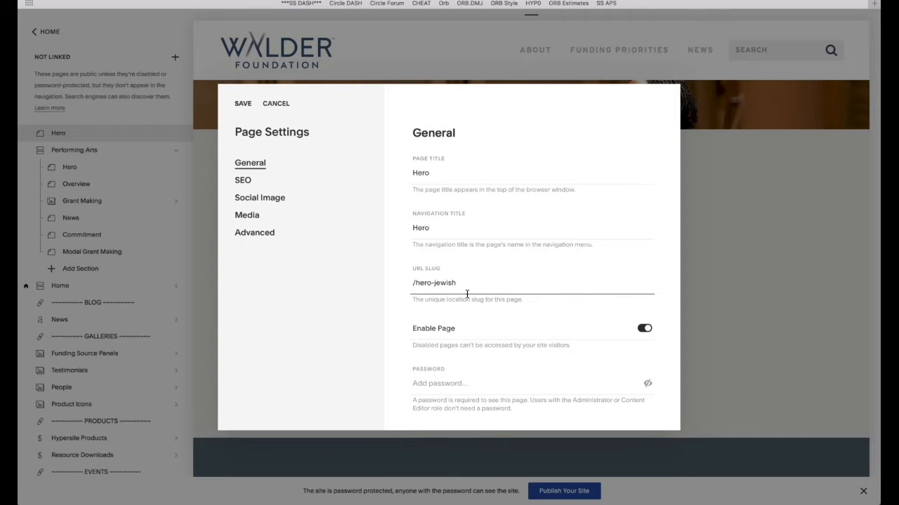
pyautogui.scroll(-5, 513, 344)
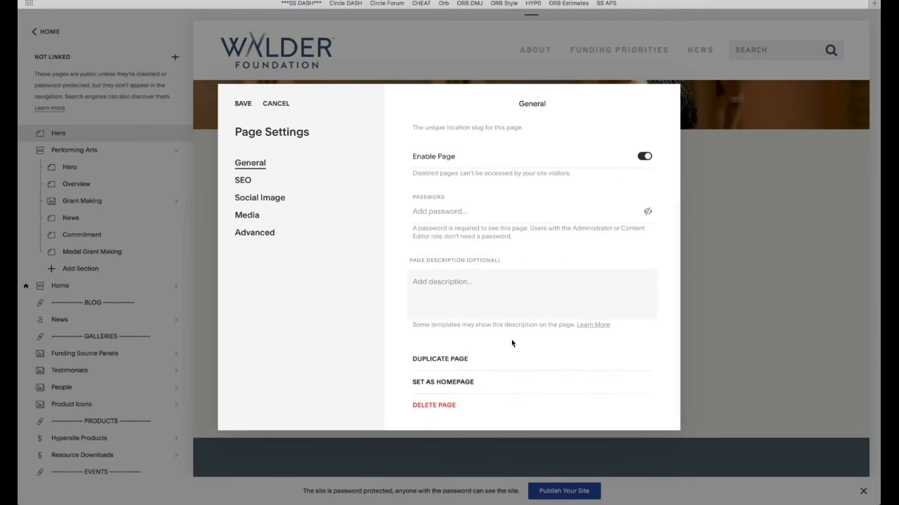
pyautogui.scroll(4, 511, 343)
pyautogui.click(242, 105)
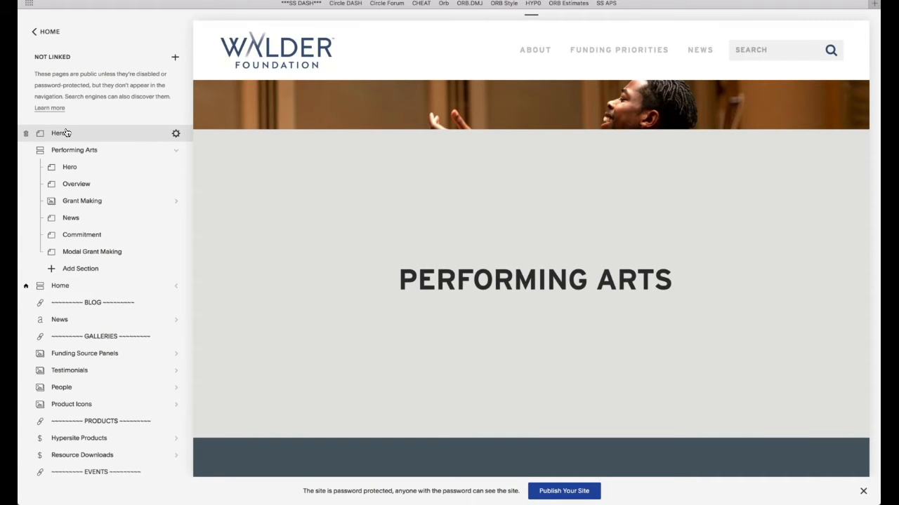
pyautogui.moveTo(60, 132); pyautogui.dragTo(93, 162)
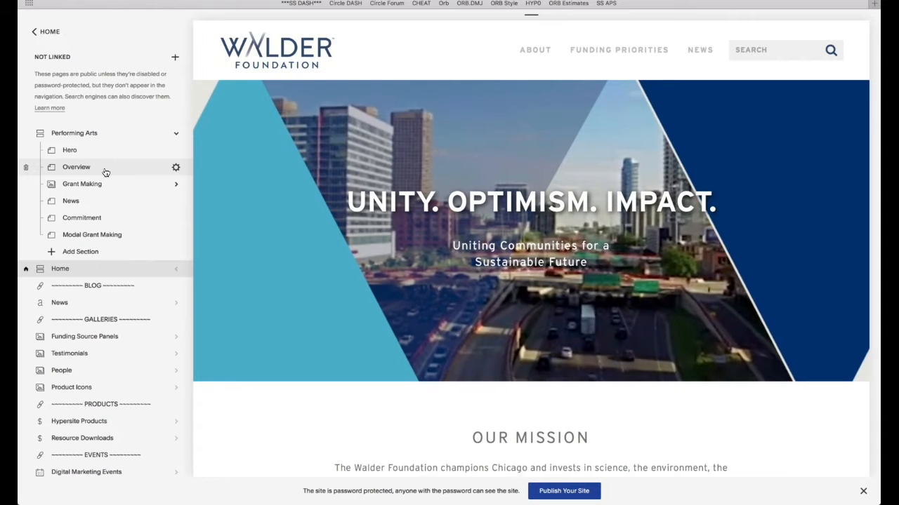
# - Inspect Overview's Page Title, Navigation Title and /overview-performing slug, then close without changes
pyautogui.click(104, 172)
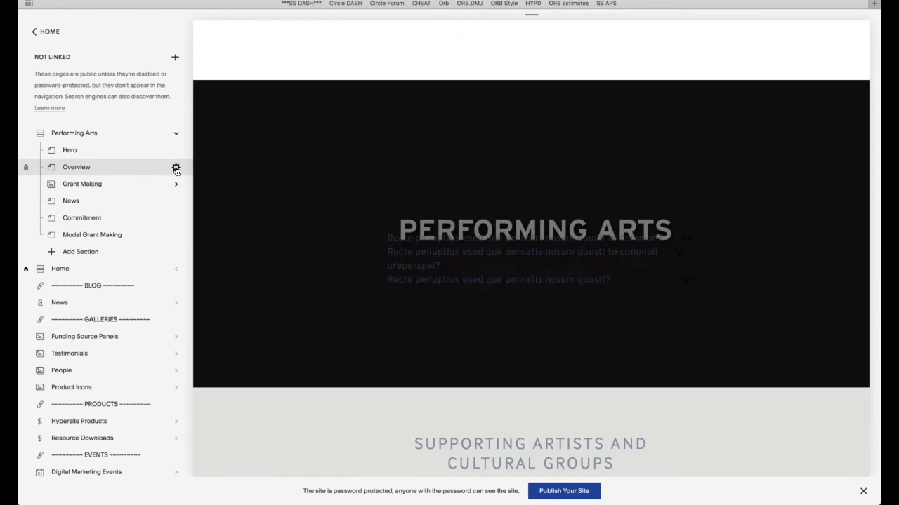
pyautogui.click(177, 170)
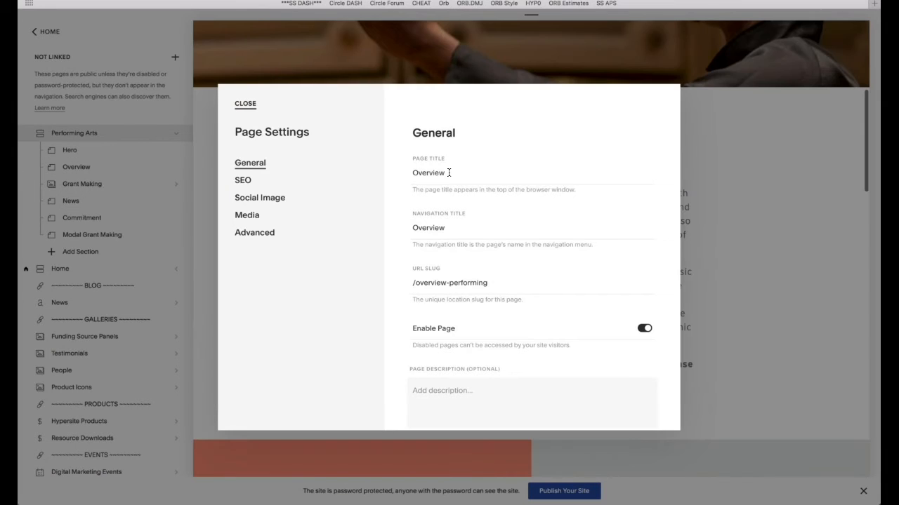
pyautogui.moveTo(450, 173); pyautogui.dragTo(411, 175)
pyautogui.moveTo(457, 228); pyautogui.dragTo(403, 224)
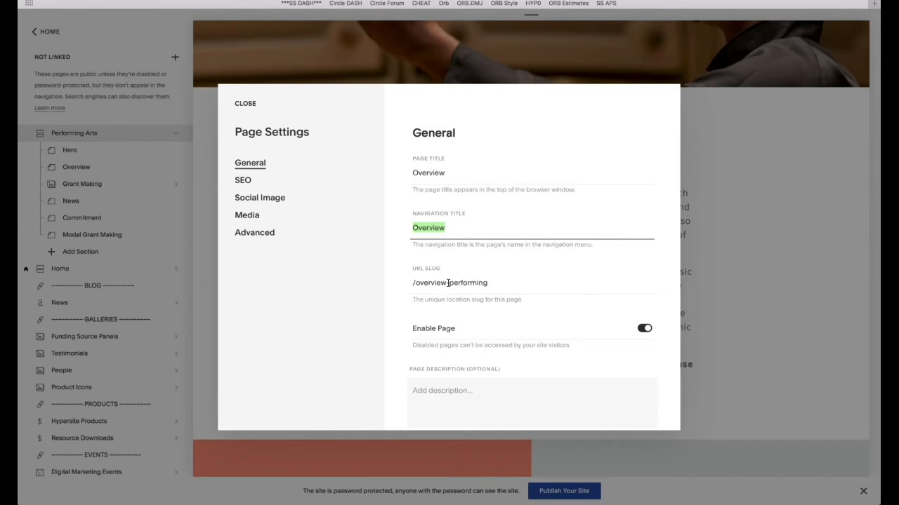
pyautogui.moveTo(449, 283); pyautogui.dragTo(498, 283)
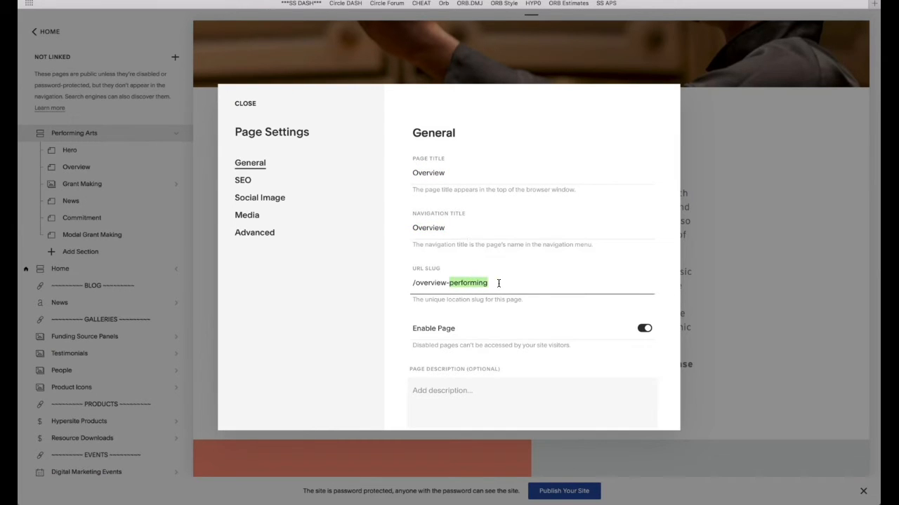
pyautogui.click(259, 103)
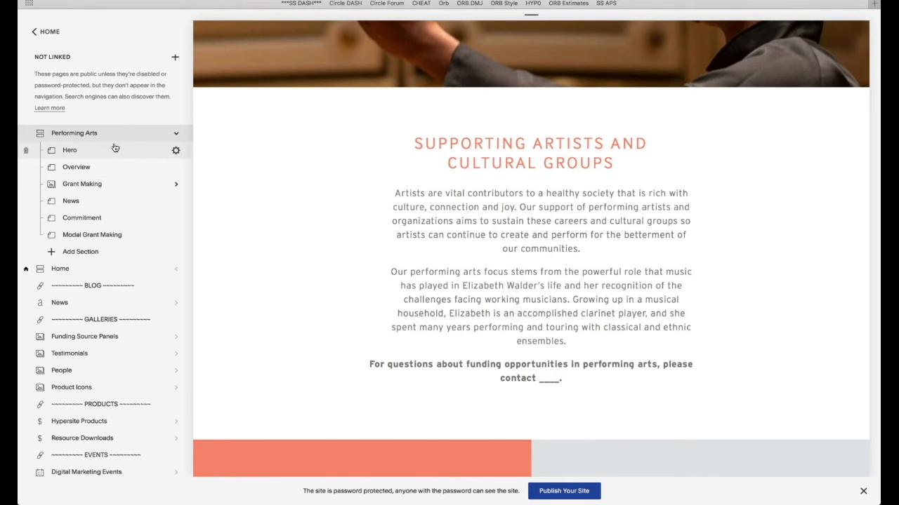
# - Edit the Performing Arts News section and open the Grantee Stories summary block's Display options
pyautogui.click(96, 202)
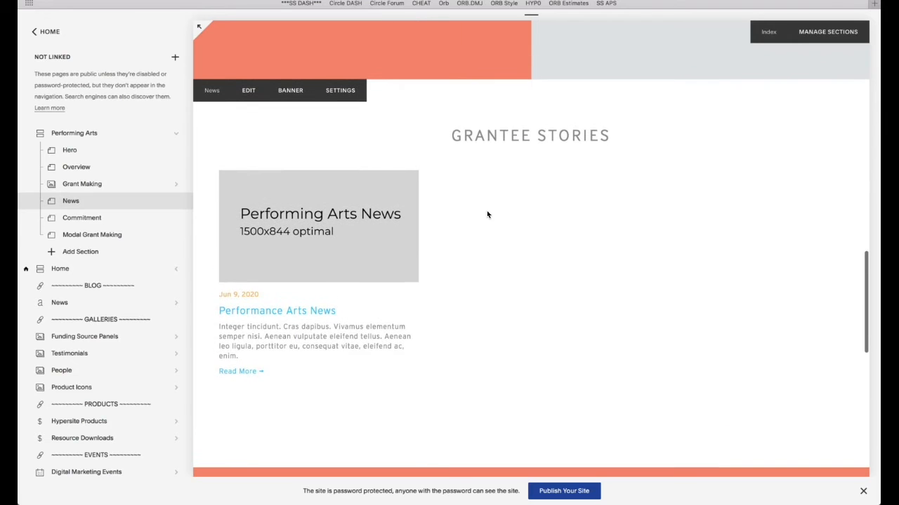
pyautogui.click(175, 269)
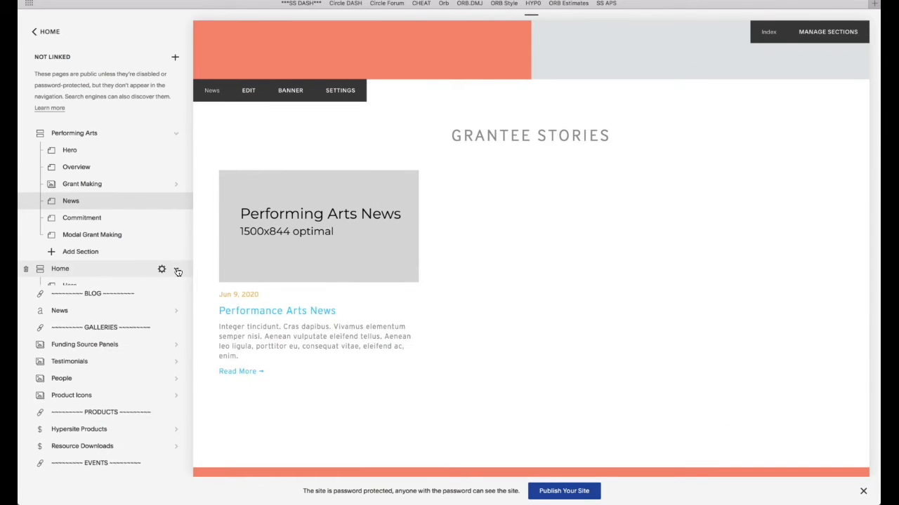
pyautogui.click(174, 271)
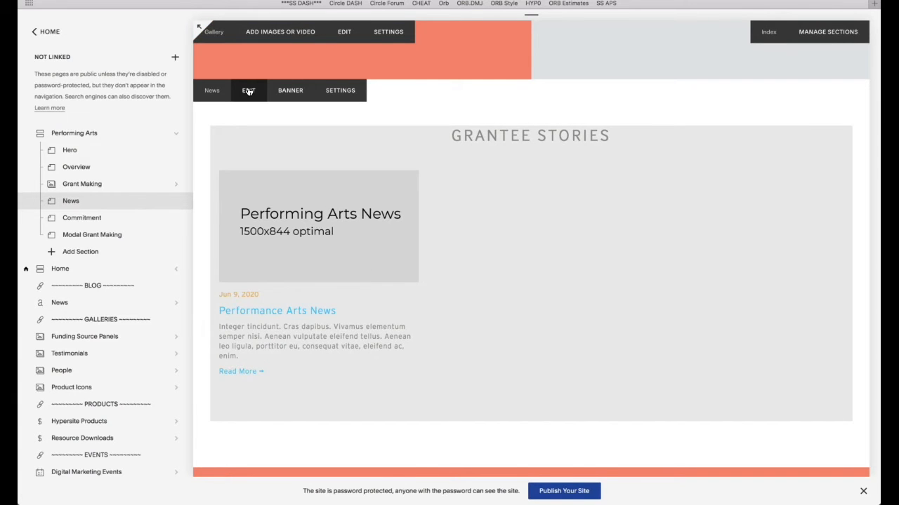
pyautogui.click(248, 91)
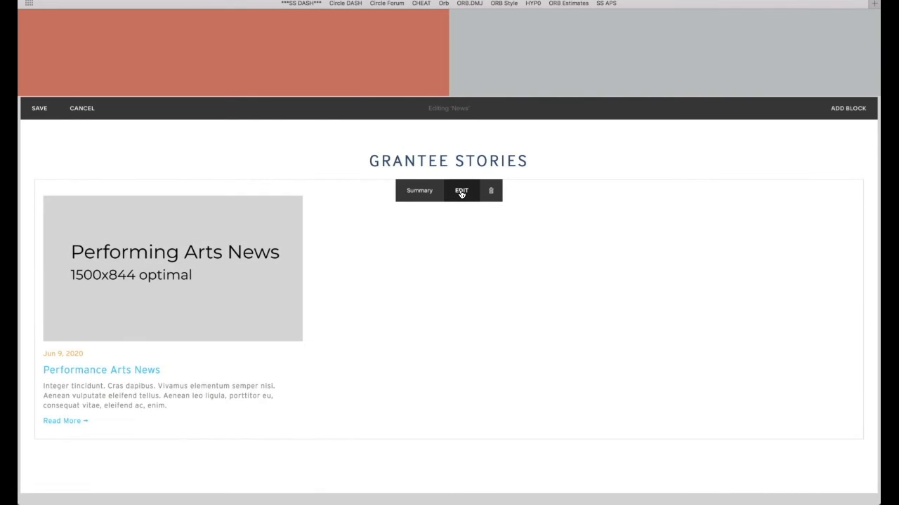
pyautogui.click(461, 192)
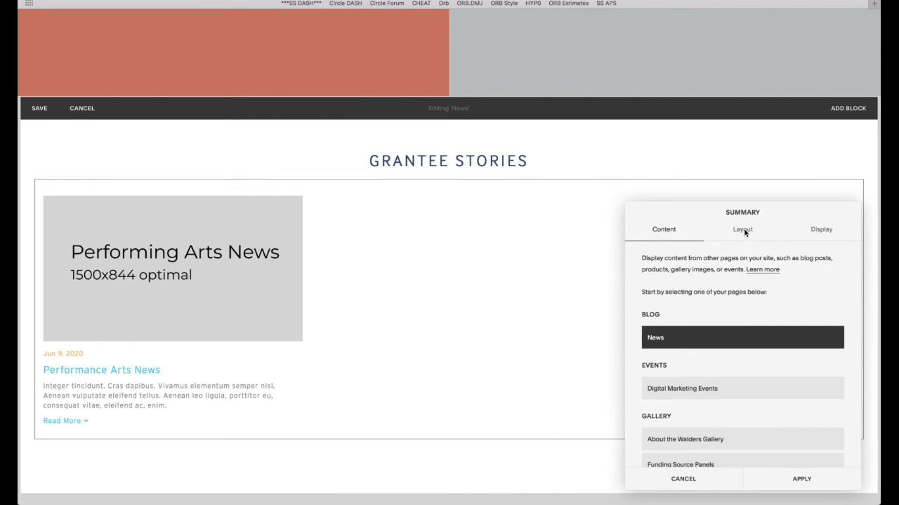
pyautogui.click(742, 229)
pyautogui.scroll(-3, 753, 365)
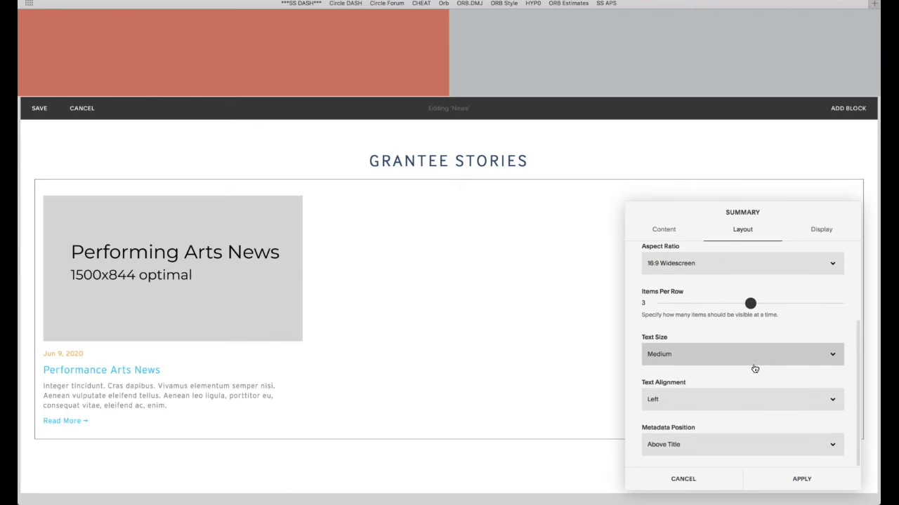
pyautogui.click(819, 229)
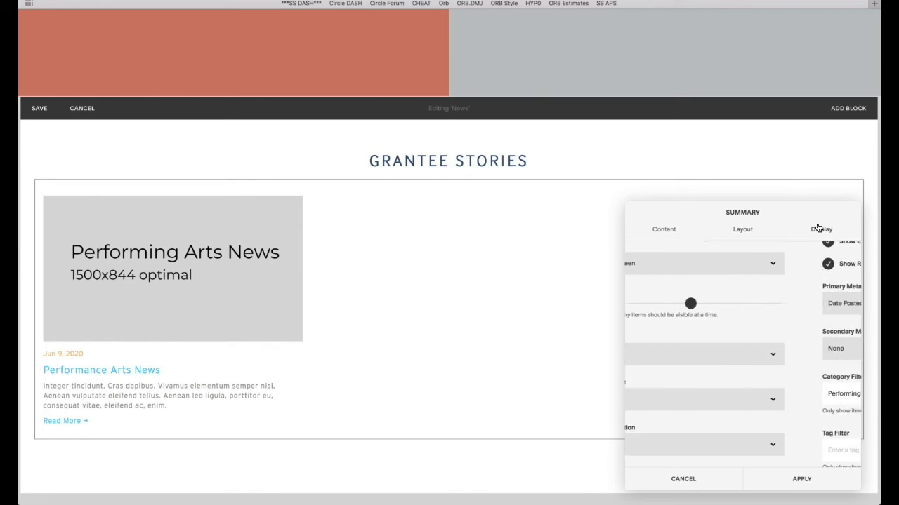
pyautogui.scroll(1, 772, 306)
pyautogui.scroll(-3, 772, 307)
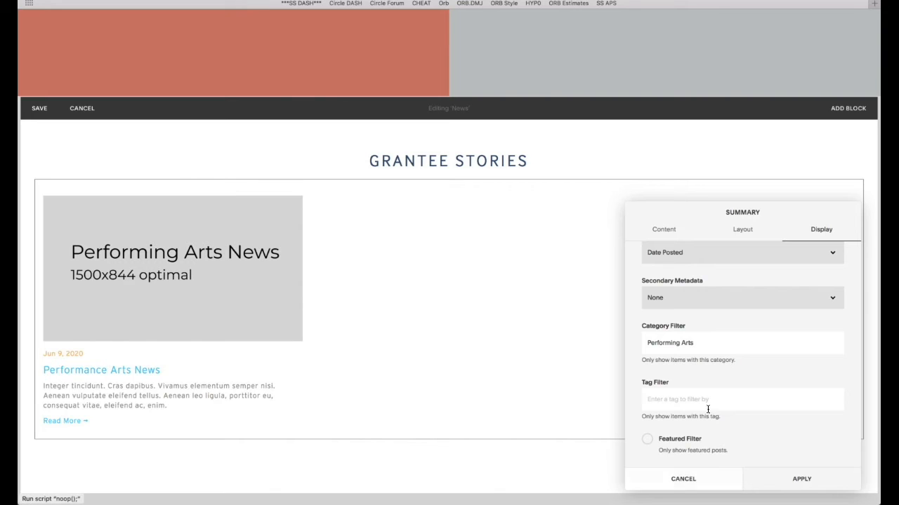
# - Replace the Performing Arts category filter with Environmental, apply, and save the section
pyautogui.moveTo(704, 344); pyautogui.dragTo(611, 345)
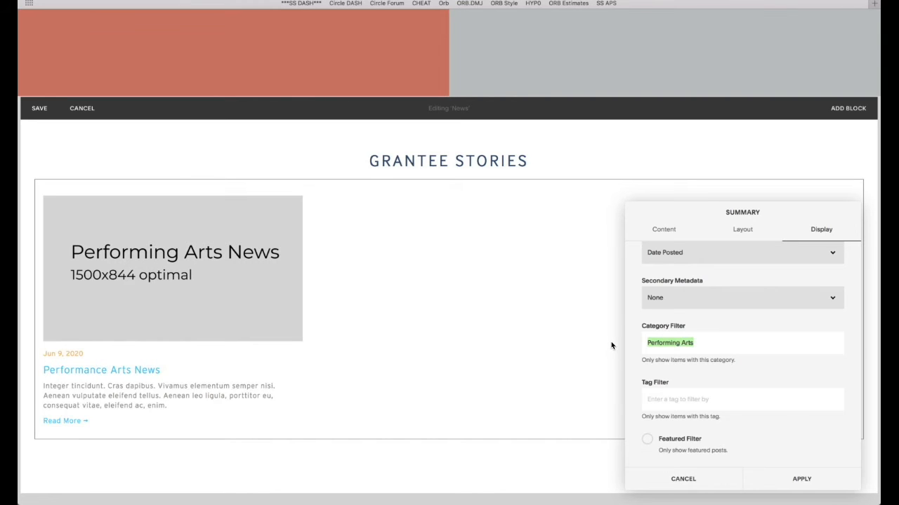
pyautogui.write('Je')
pyautogui.press('BackSpace')
pyautogui.press('BackSpace')
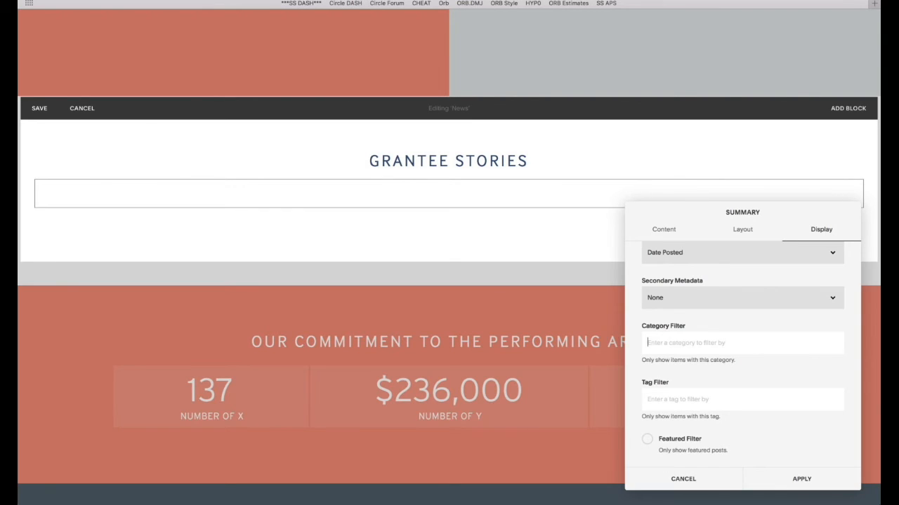
pyautogui.write('En')
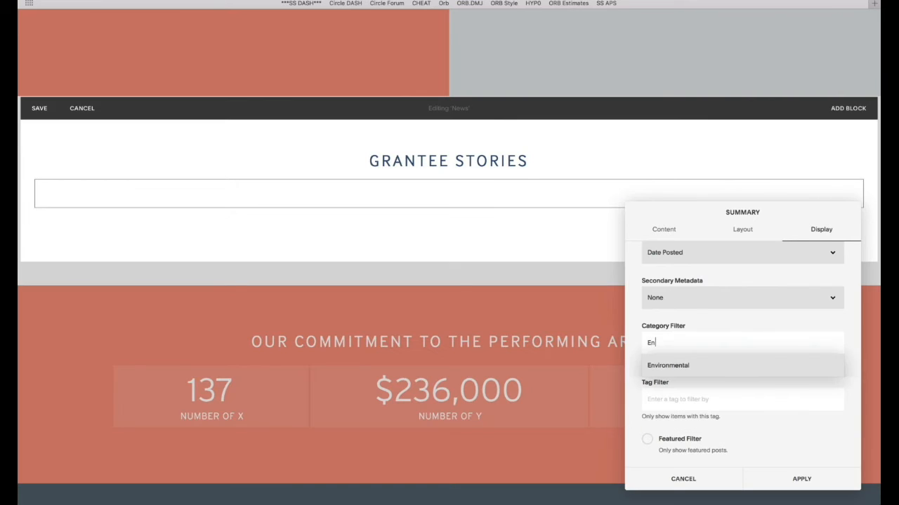
pyautogui.click(666, 366)
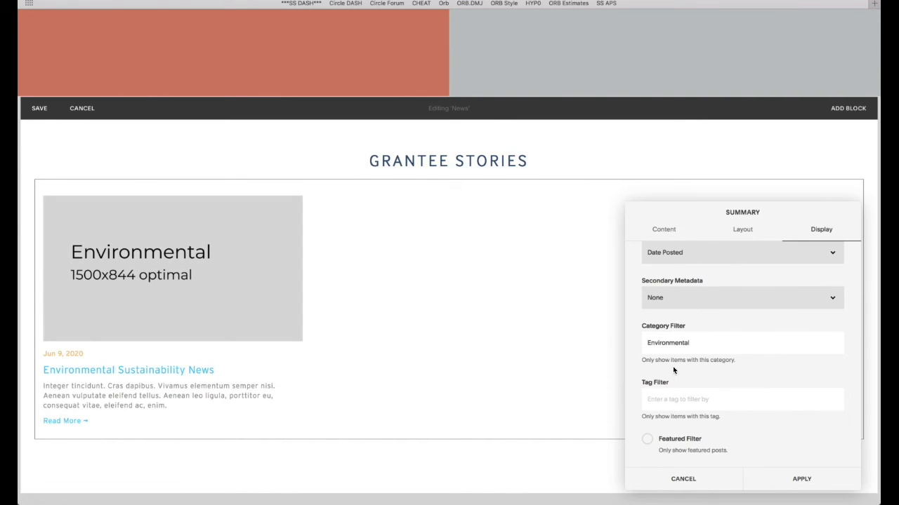
pyautogui.click(801, 479)
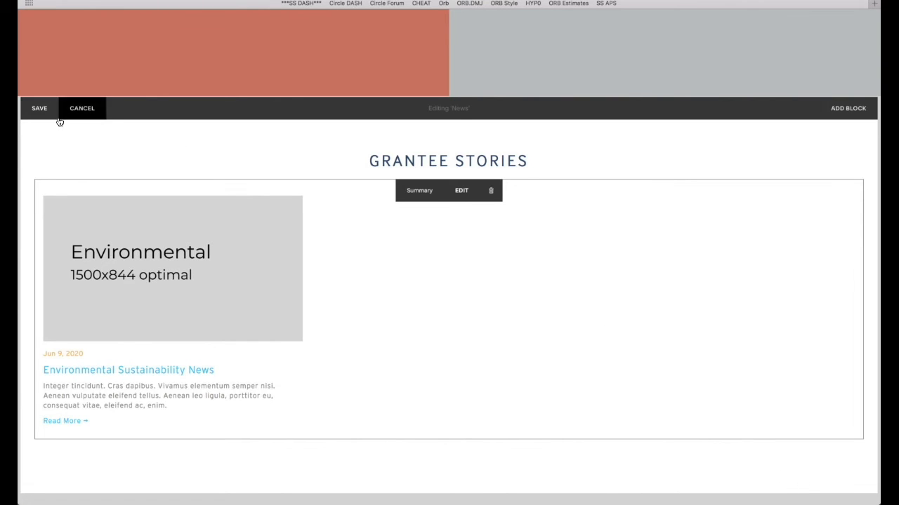
pyautogui.click(37, 108)
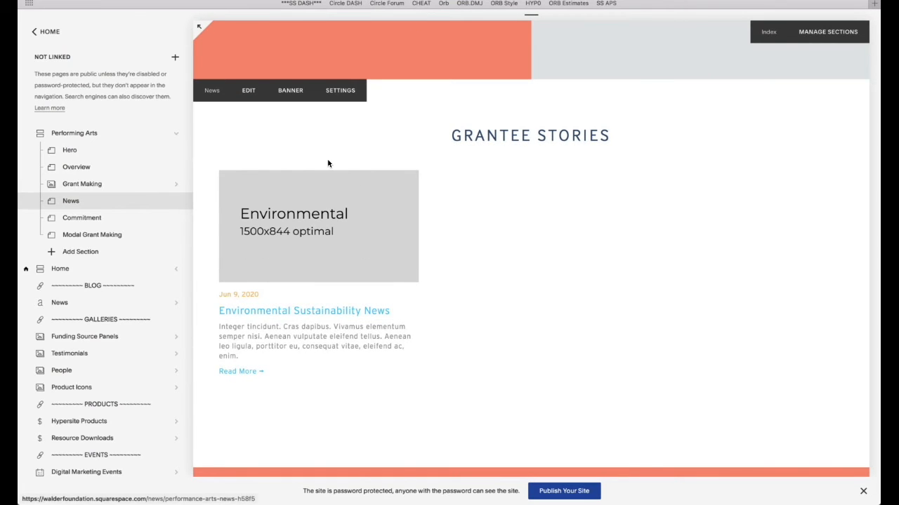
# - Confirm the Environmental Sustainability News post is categorised Environmental, cancel, and go back to Pages
pyautogui.click(91, 307)
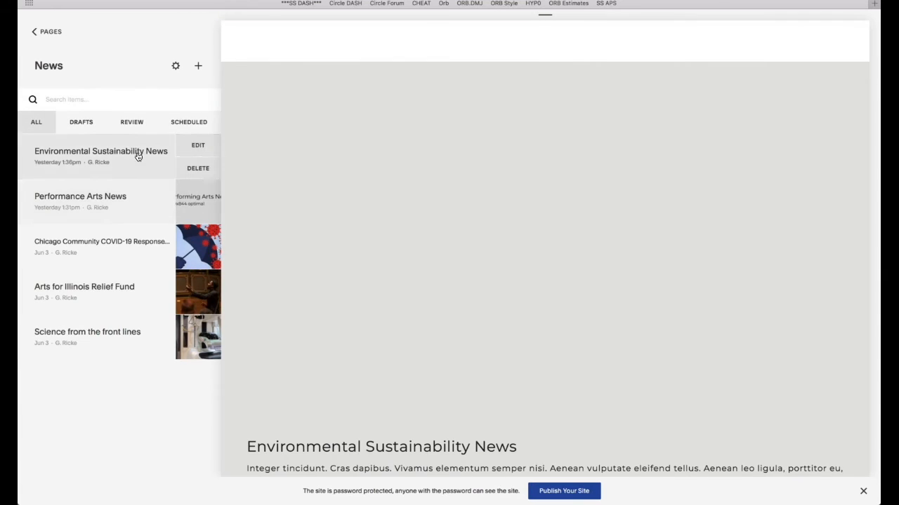
pyautogui.click(198, 146)
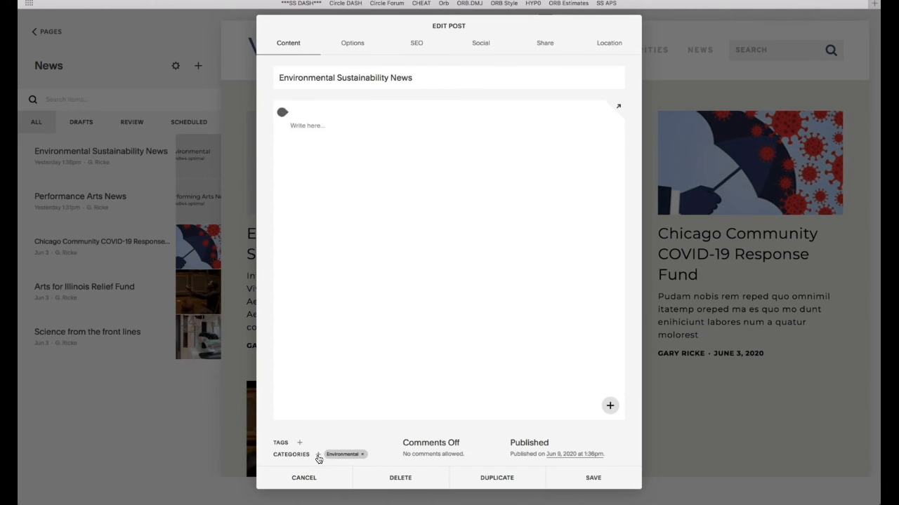
pyautogui.click(318, 457)
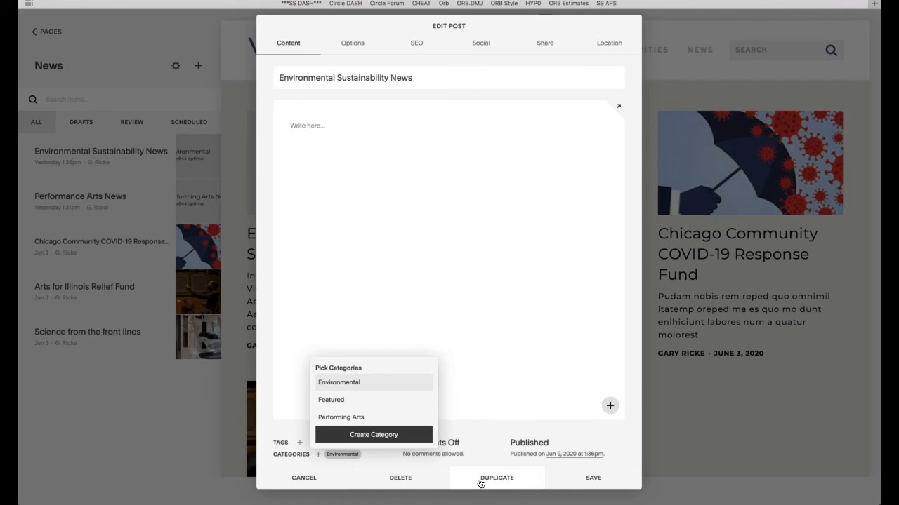
pyautogui.click(306, 483)
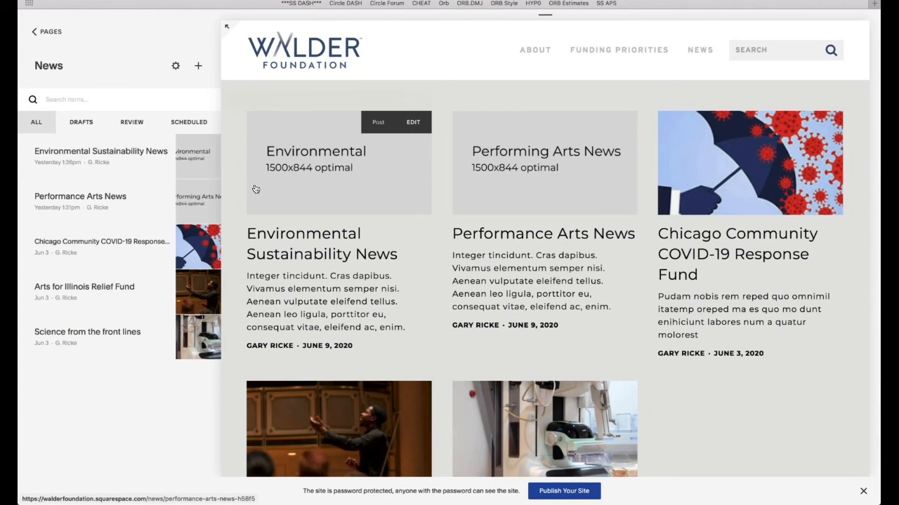
pyautogui.click(50, 33)
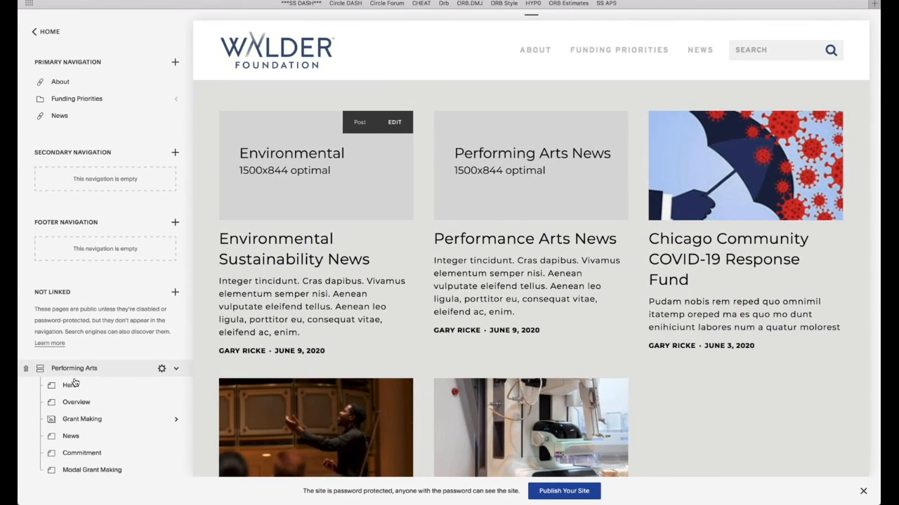
# - Open the Performing Arts page and start editing its Commitment stats section
pyautogui.scroll(-3, 70, 393)
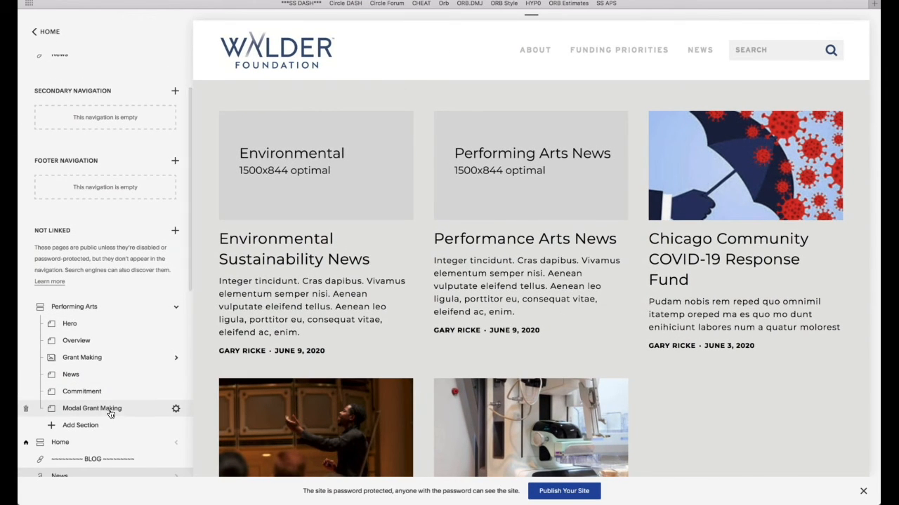
pyautogui.click(84, 307)
pyautogui.scroll(-15, 509, 223)
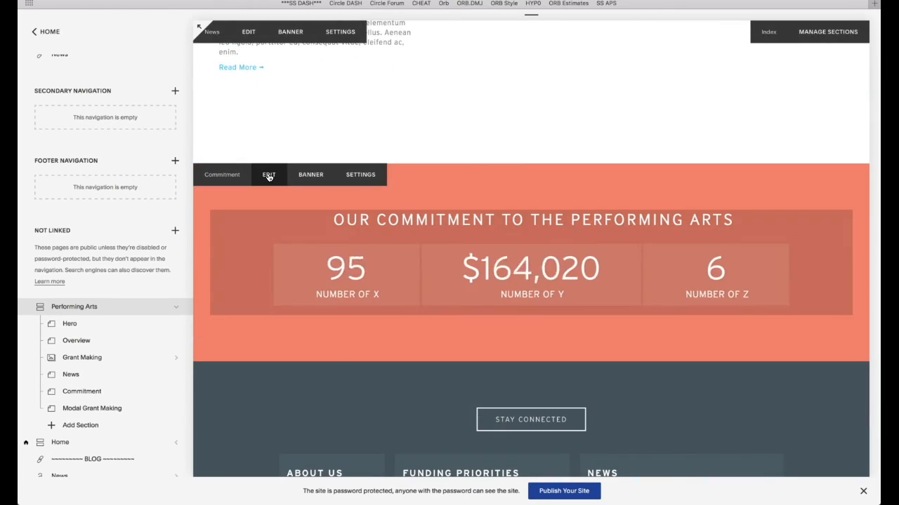
pyautogui.click(266, 177)
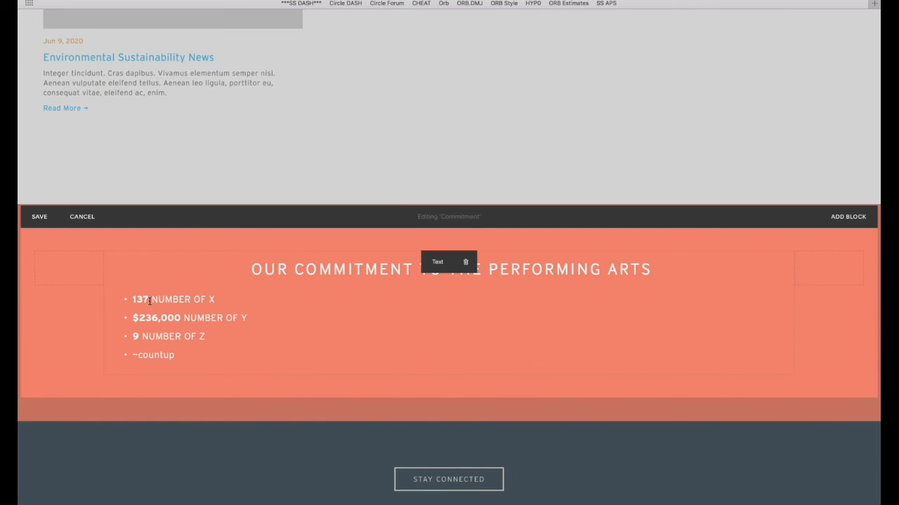
# - Select and check the 137 figure in the Commitment stat bullets
pyautogui.click(150, 300)
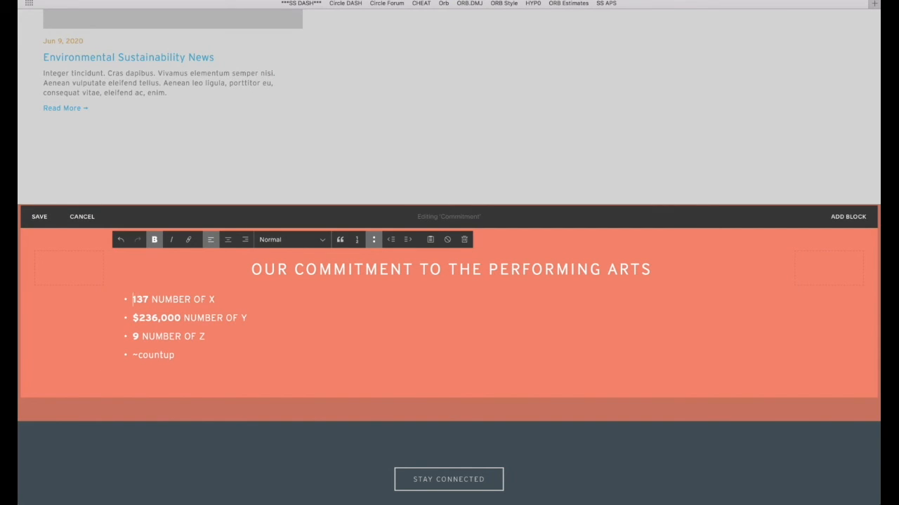
pyautogui.hotkey('shift', 'Right')
pyautogui.hotkey('shift', 'Right')
pyautogui.hotkey('shift', 'Right')
pyautogui.press('Right')
pyautogui.press('Right')
pyautogui.press('Left')
pyautogui.press('Right')
pyautogui.press('Left')
pyautogui.press('Right')
pyautogui.press('Left')
pyautogui.hotkey('shift', 'Left')
pyautogui.hotkey('shift', 'Left')
pyautogui.hotkey('shift', 'Left')
pyautogui.press('Down')
pyautogui.press('Right')
pyautogui.press('Right')
# - Select the ~countup line below the stats and save the Commitment section edits
pyautogui.click(190, 356)
pyautogui.moveTo(190, 356); pyautogui.dragTo(134, 356)
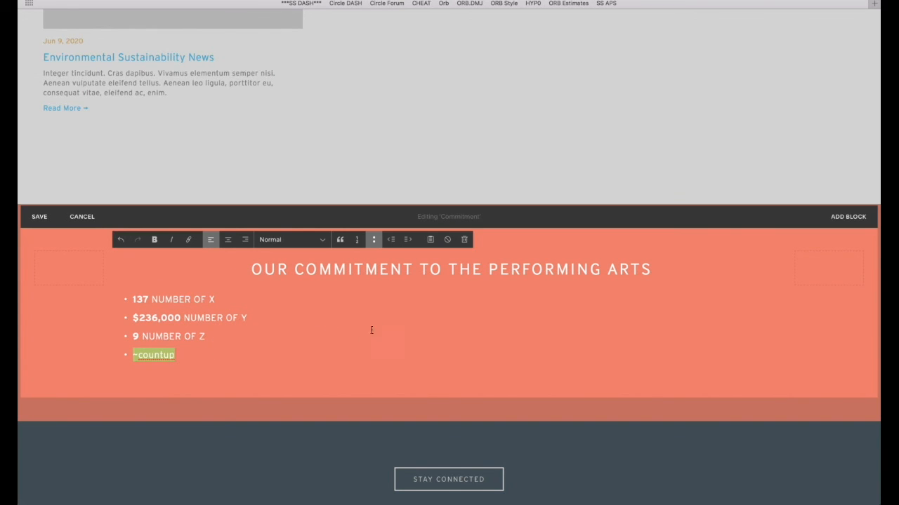
pyautogui.click(212, 332)
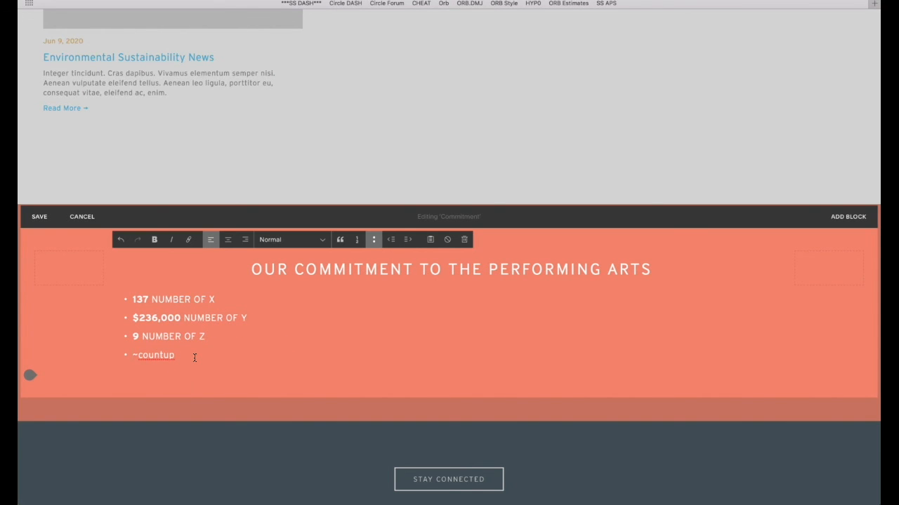
pyautogui.click(40, 216)
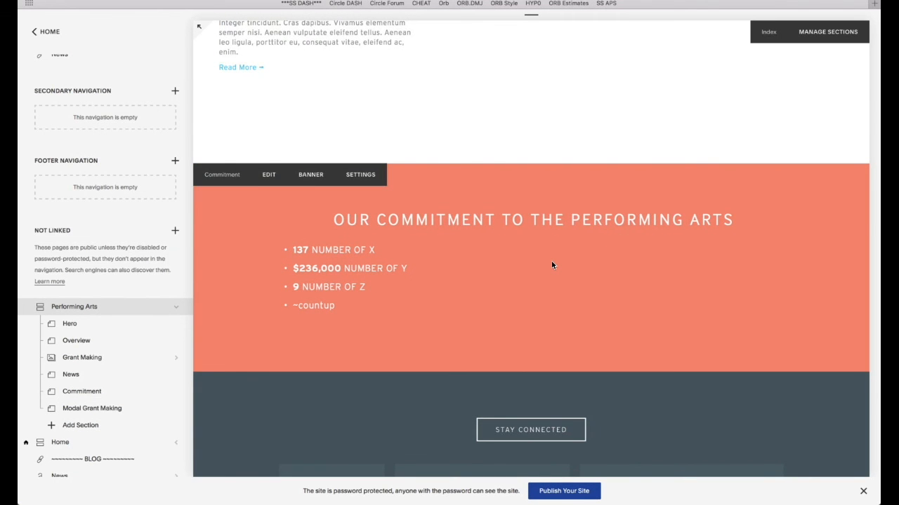
pyautogui.scroll(15, 551, 266)
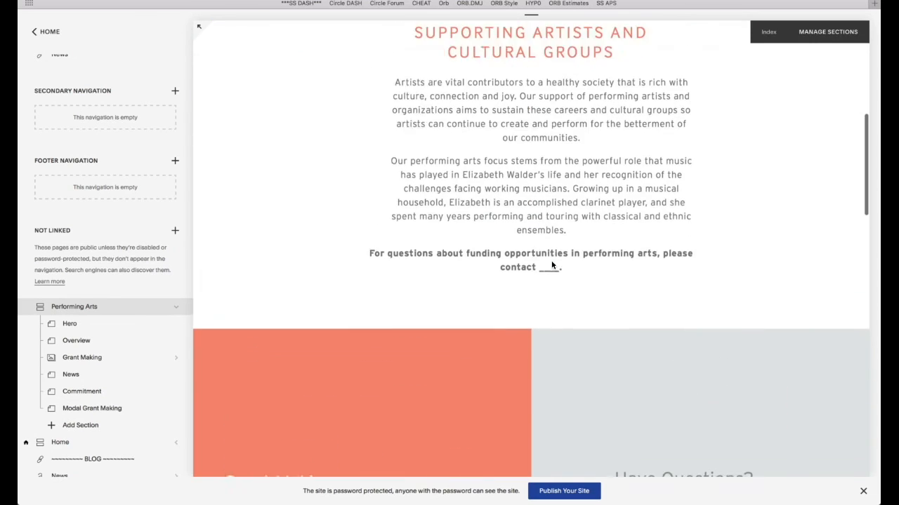
pyautogui.scroll(10, 552, 265)
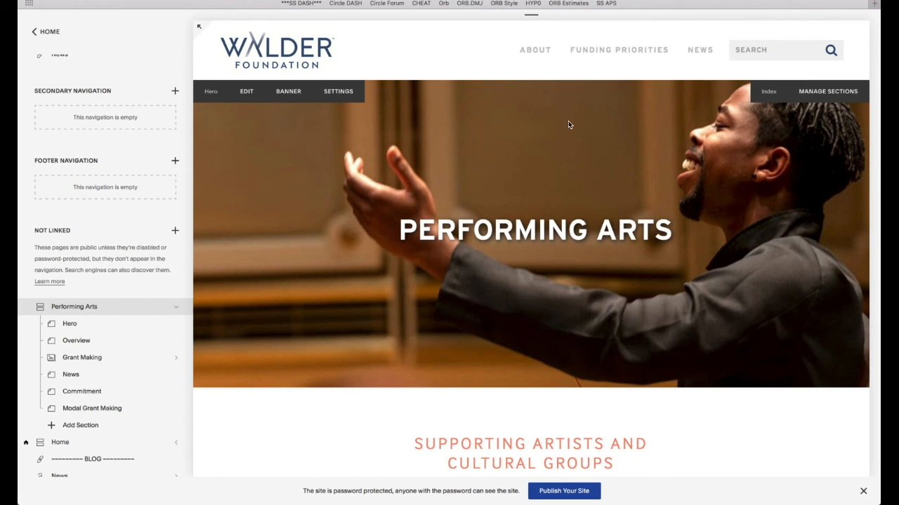
pyautogui.click(597, 1)
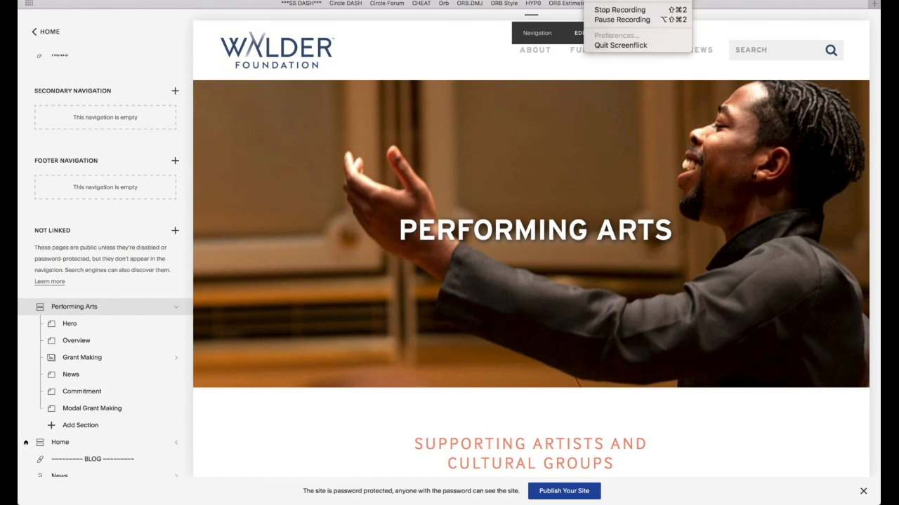
pyautogui.click(605, 12)
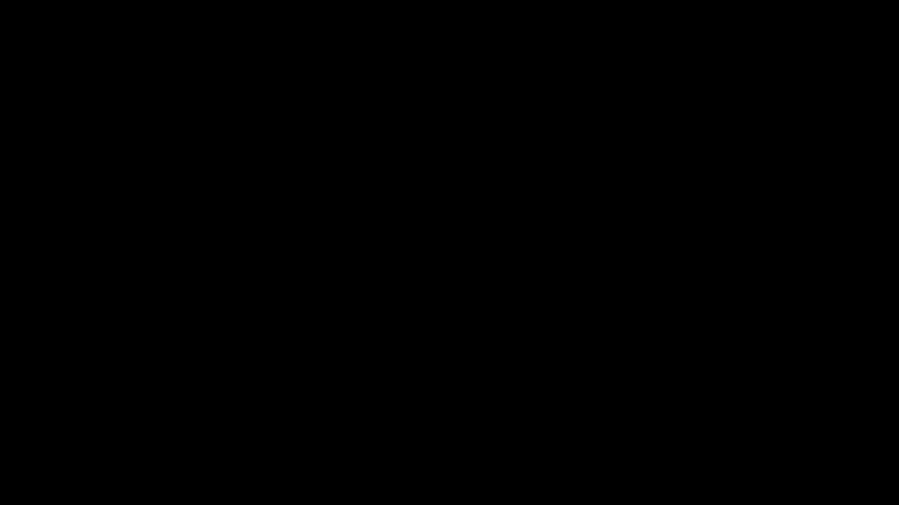